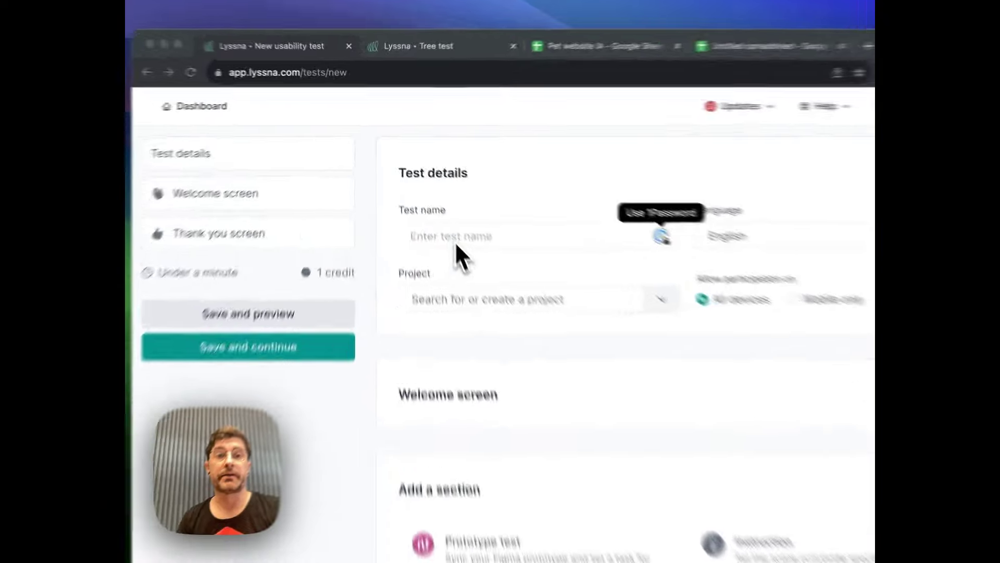
Step: Name the test "My tree test" and add a Tree test section
left_click(424, 188)
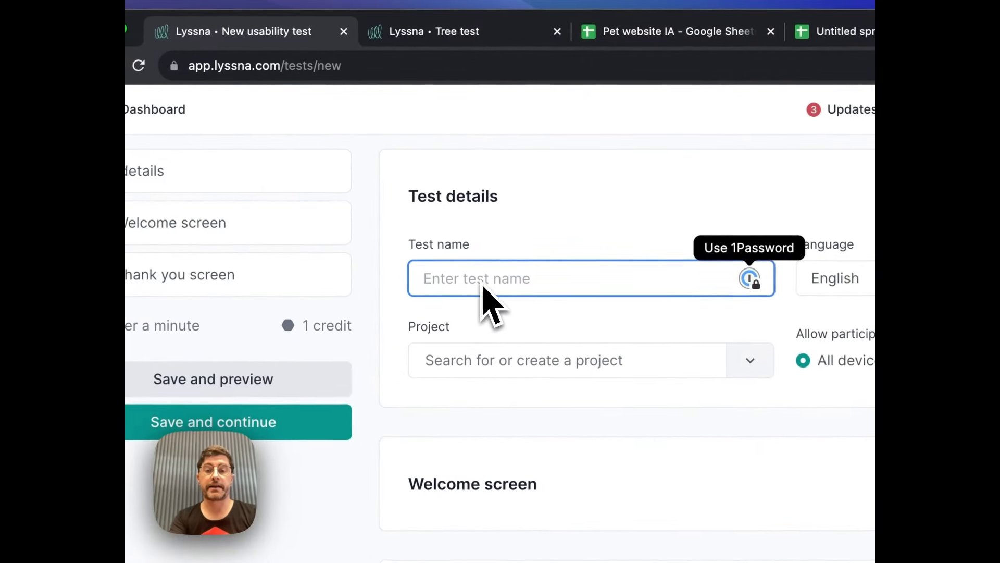
type("My tree tesr")
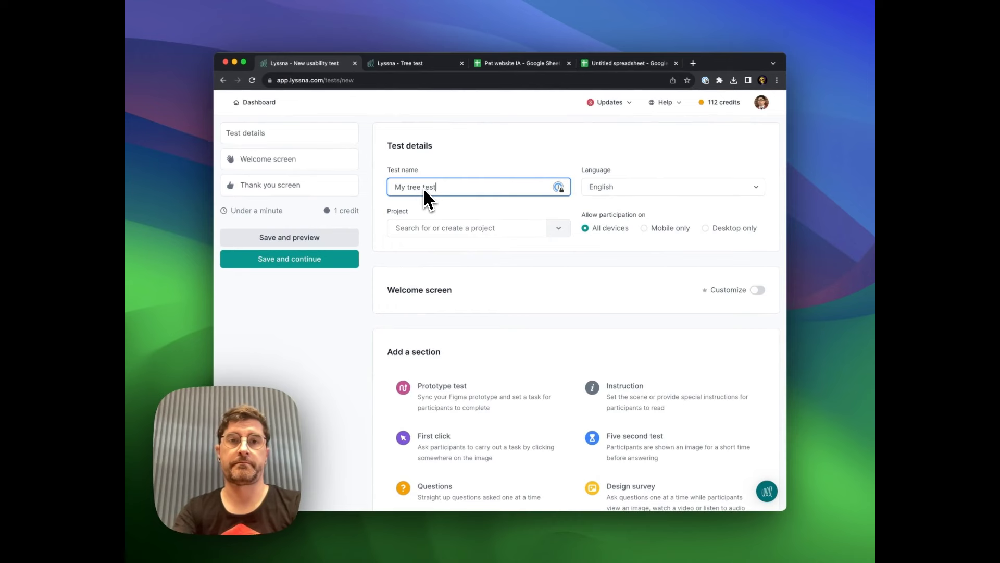
scroll(514, 273, "down", 5)
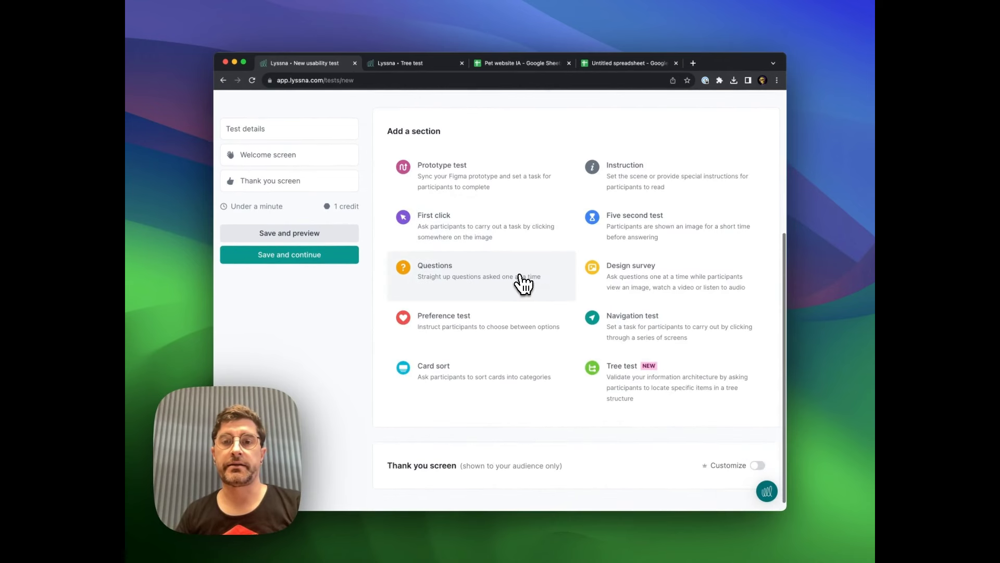
left_click(633, 400)
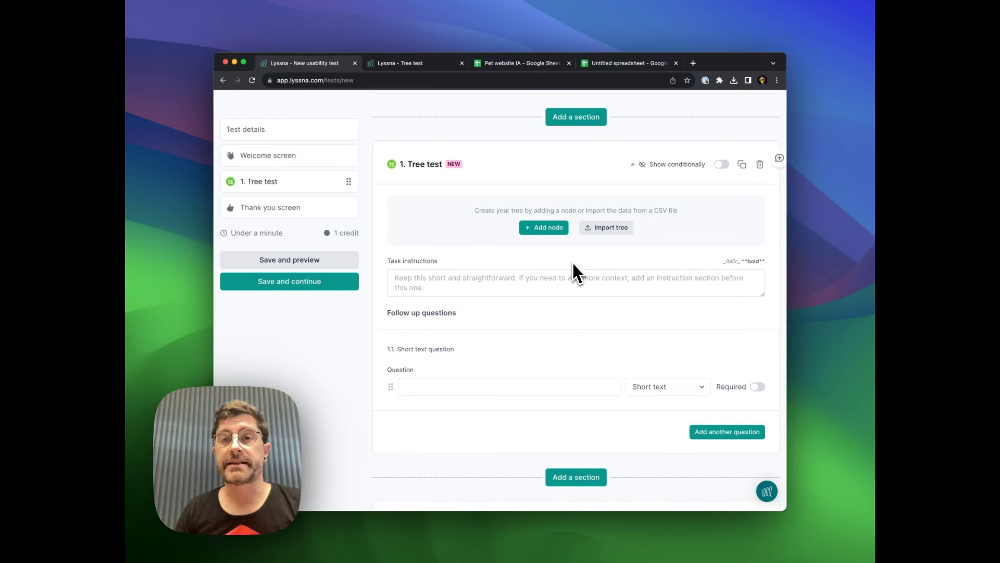
Step: Add a top-level Home node to the tree with a child node named About us
left_click(551, 229)
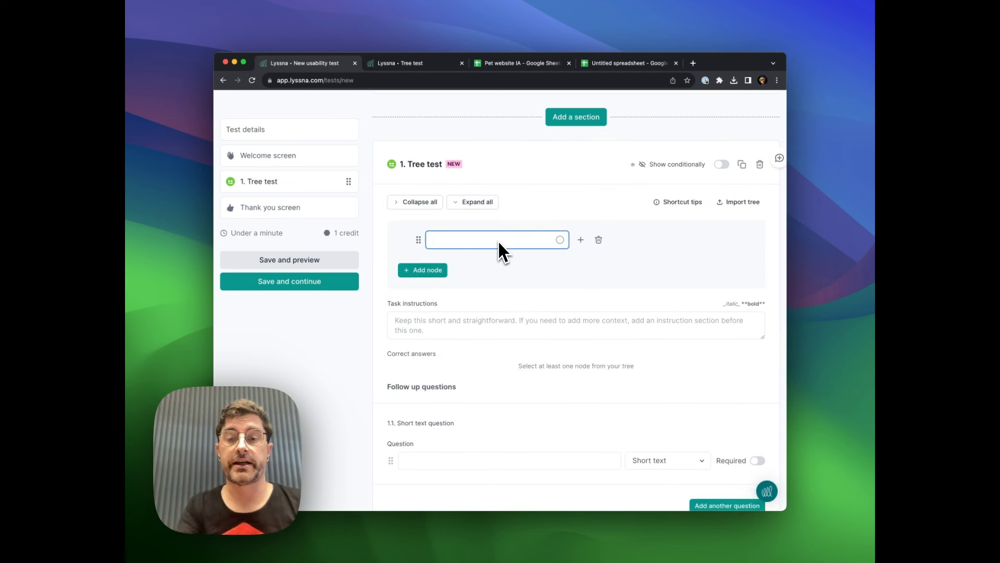
type("Home")
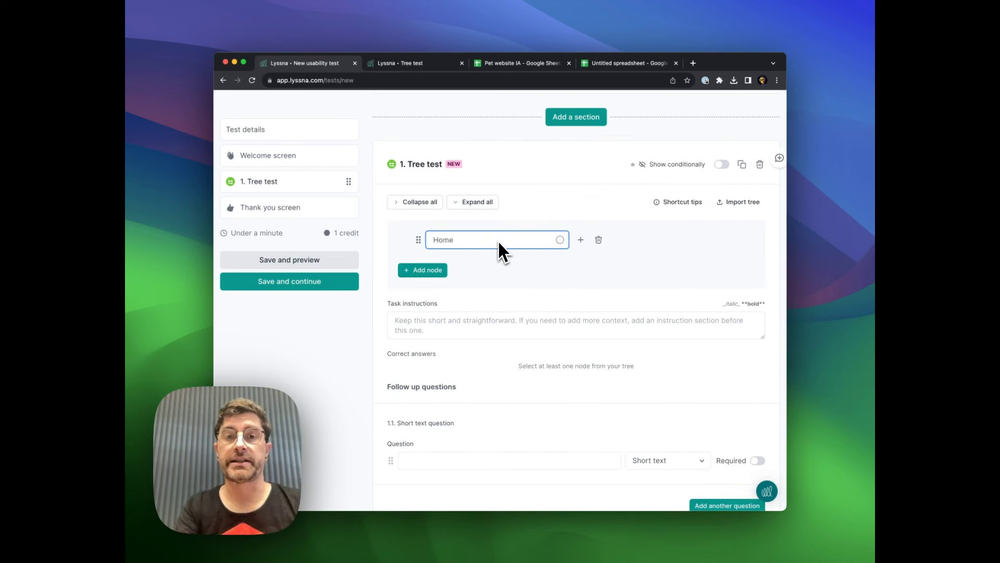
key("Return")
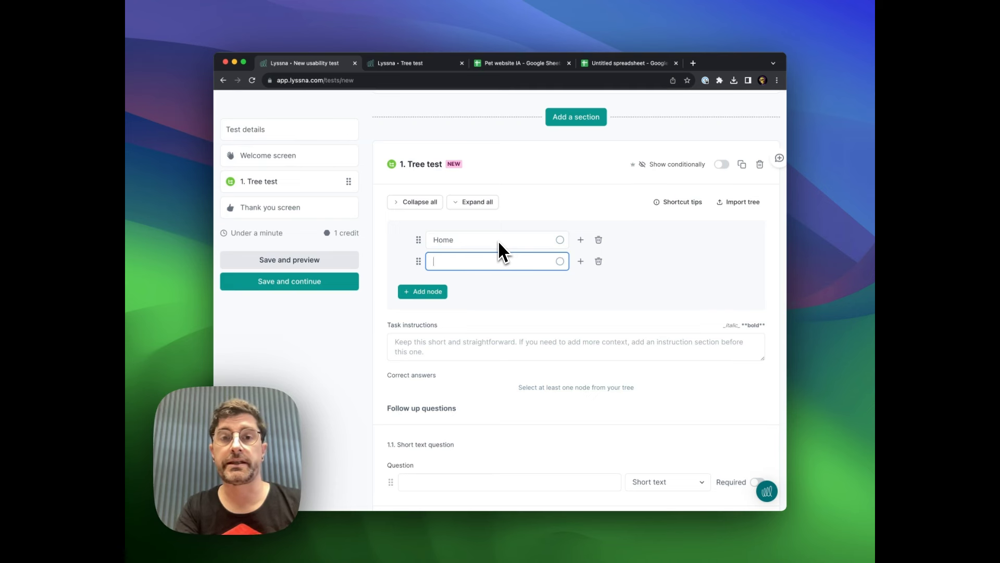
key("Tab")
type("A")
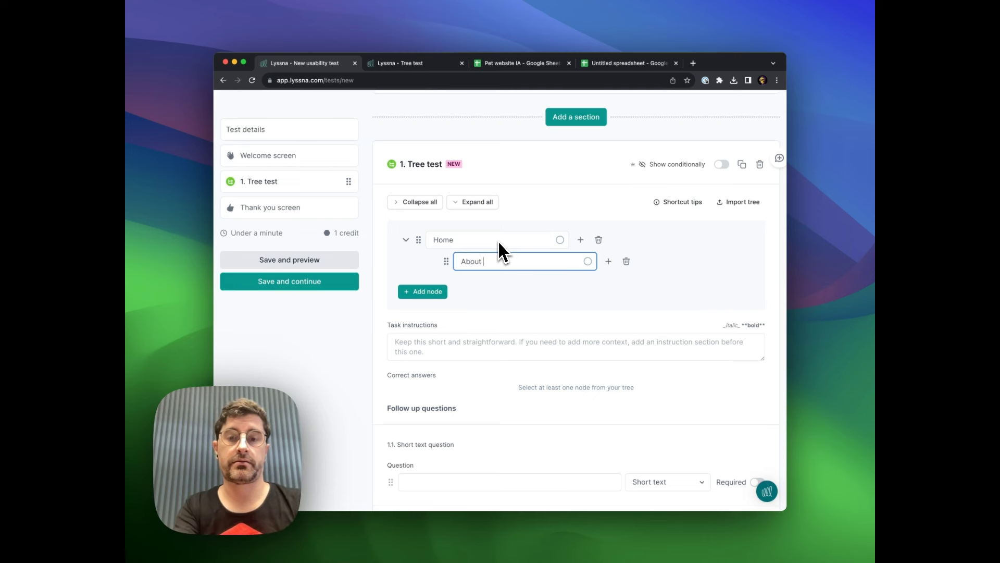
Step: Add the child nodes Our story, Our team and Contact us beneath About us
key("Return")
key("Tab")
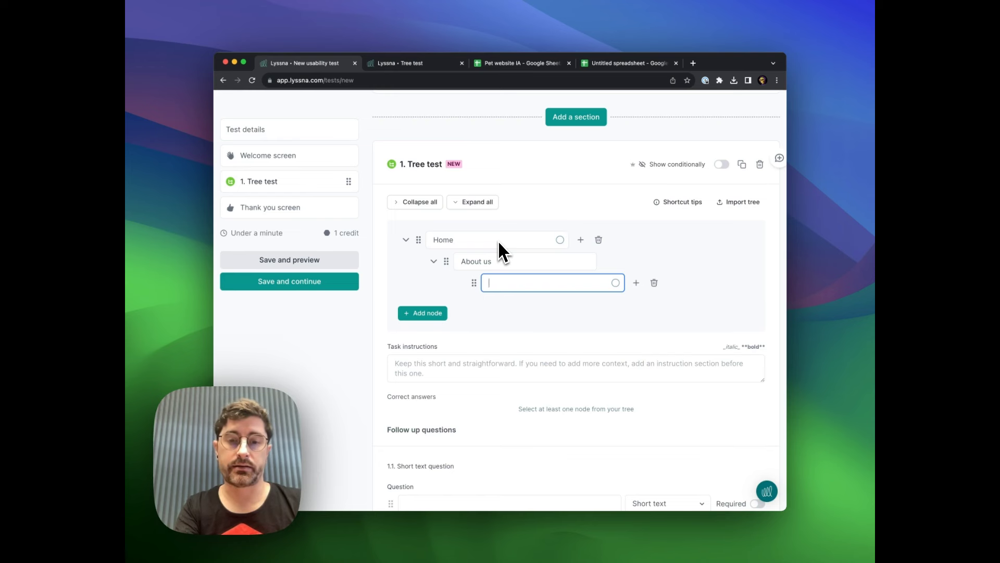
type("Our story")
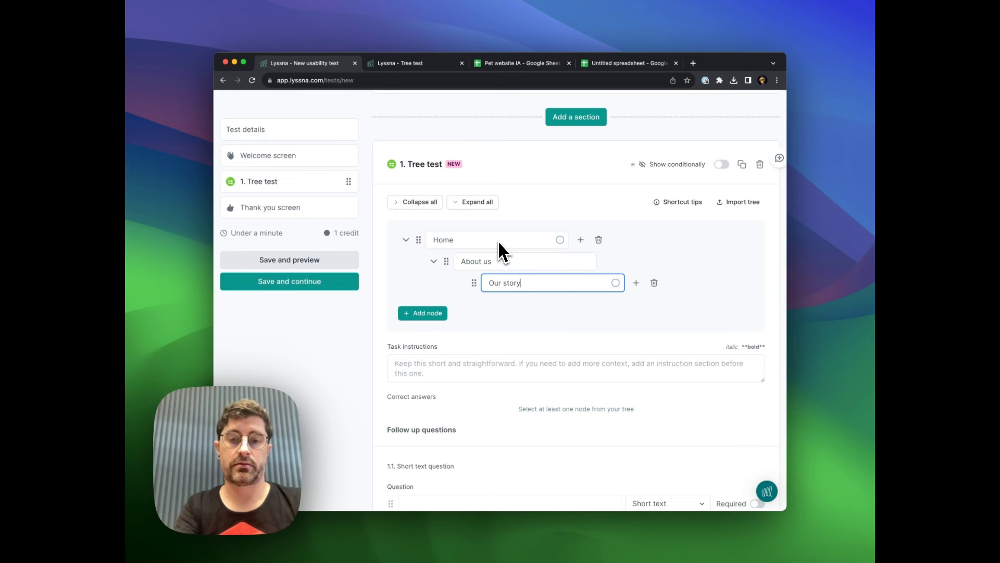
key("Return")
type("Our ")
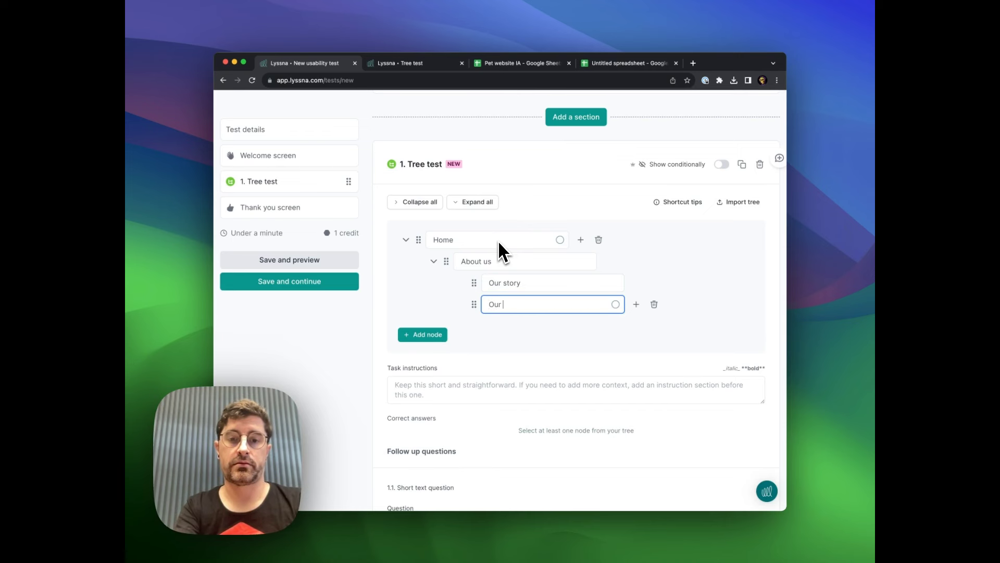
type("team")
key("Return")
type("Contac")
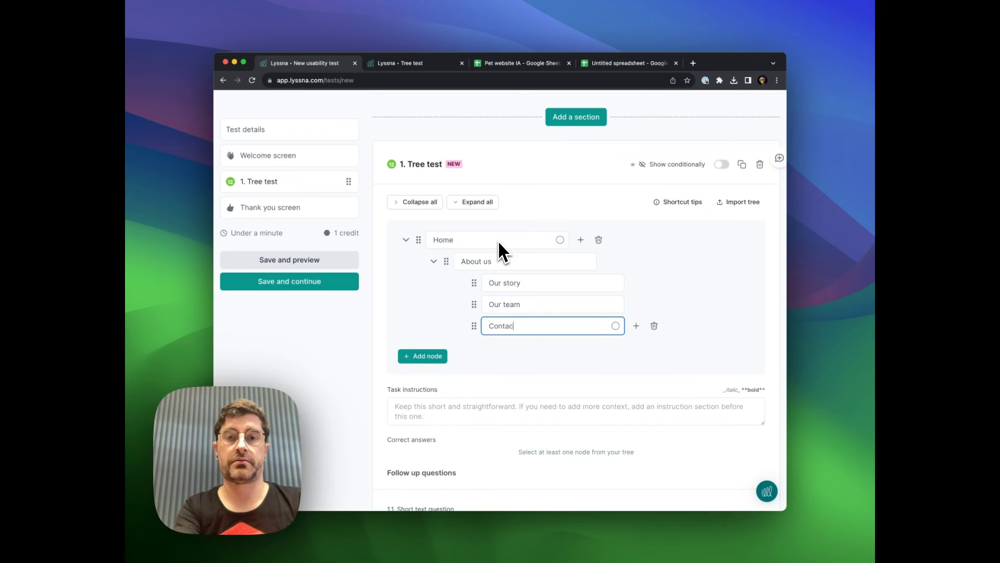
type("t us")
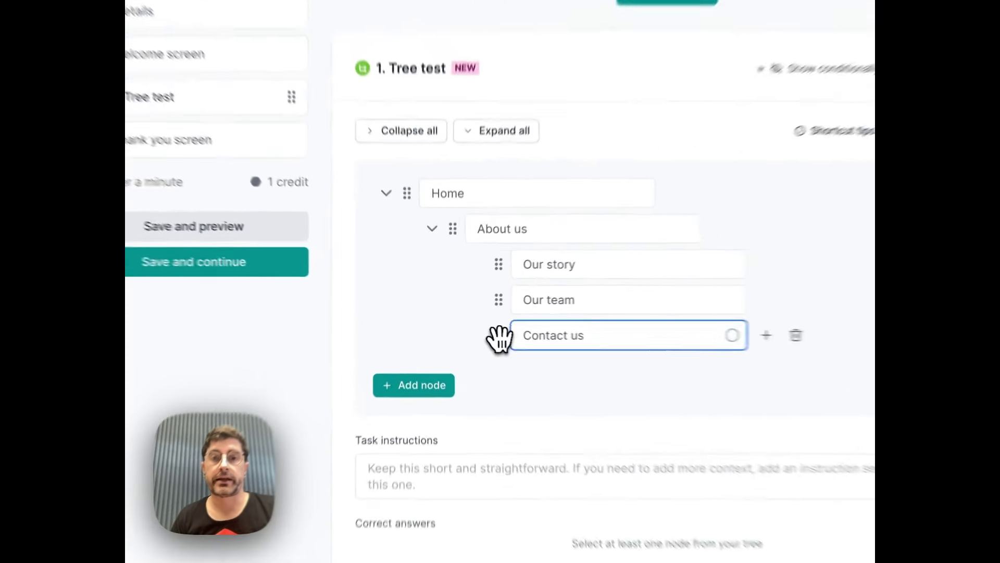
Step: Move the Contact us node directly under Home, above About us, and delete the Our team node
left_click_drag(474, 325, 511, 296)
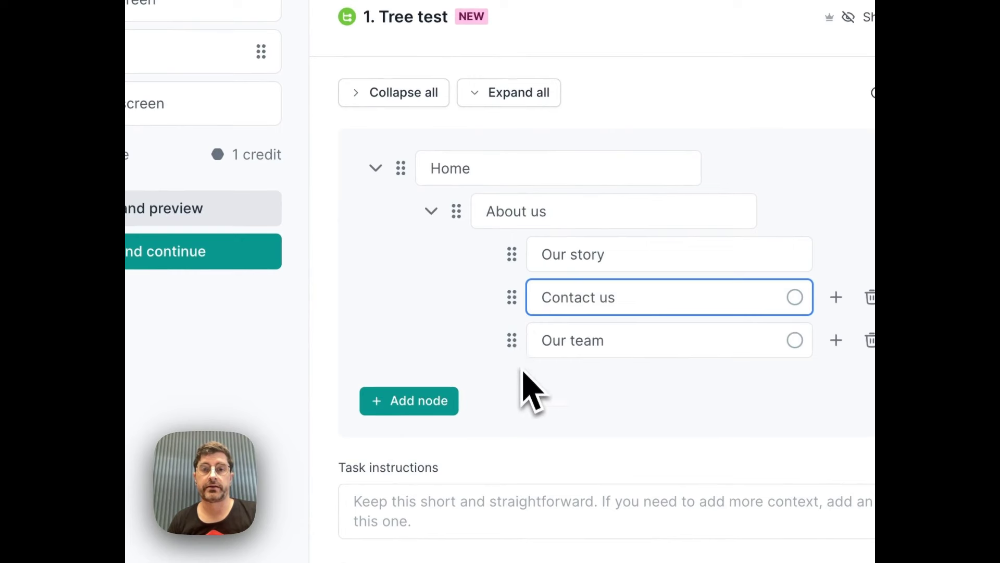
left_click_drag(513, 298, 431, 210)
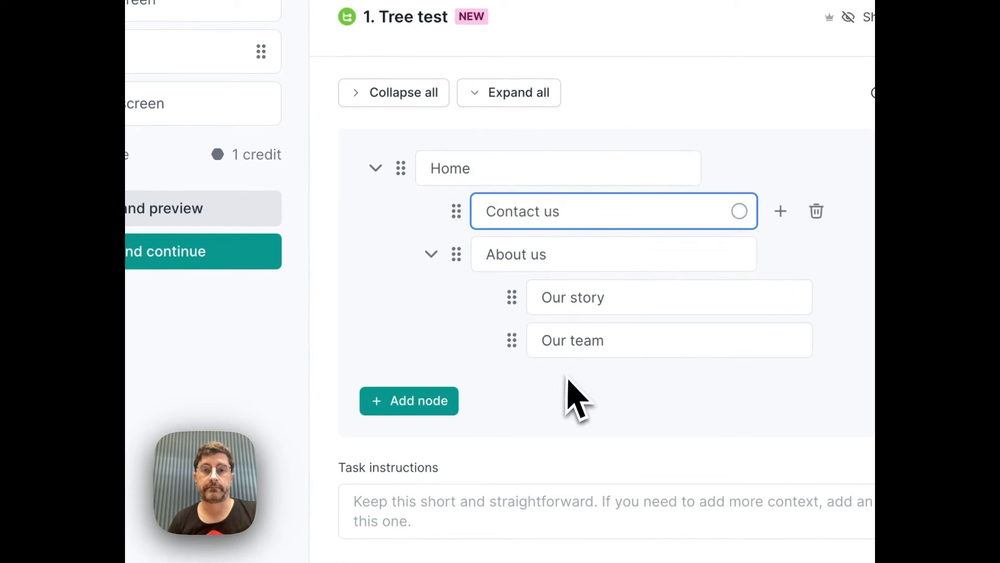
left_click(432, 256)
left_click(431, 254)
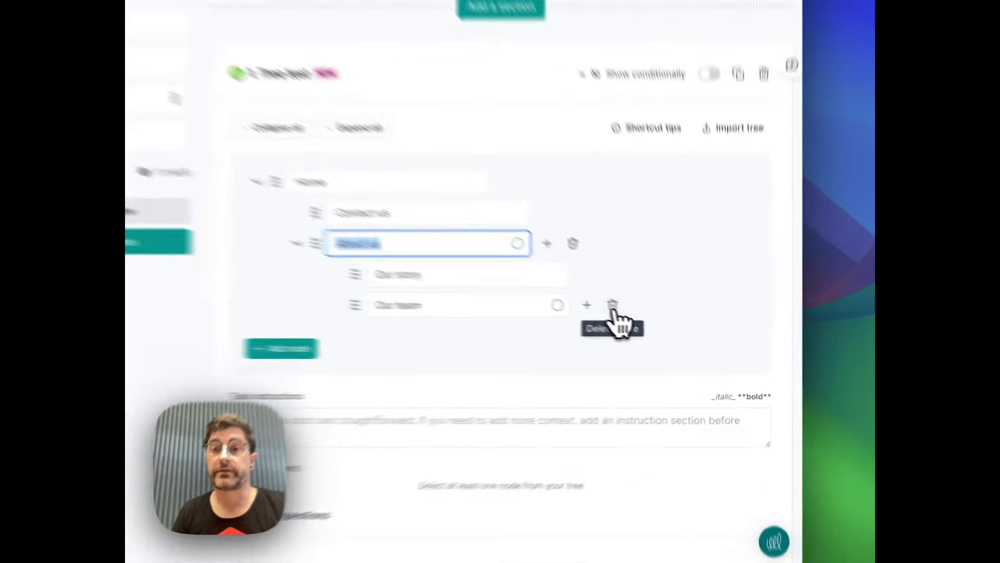
left_click(655, 326)
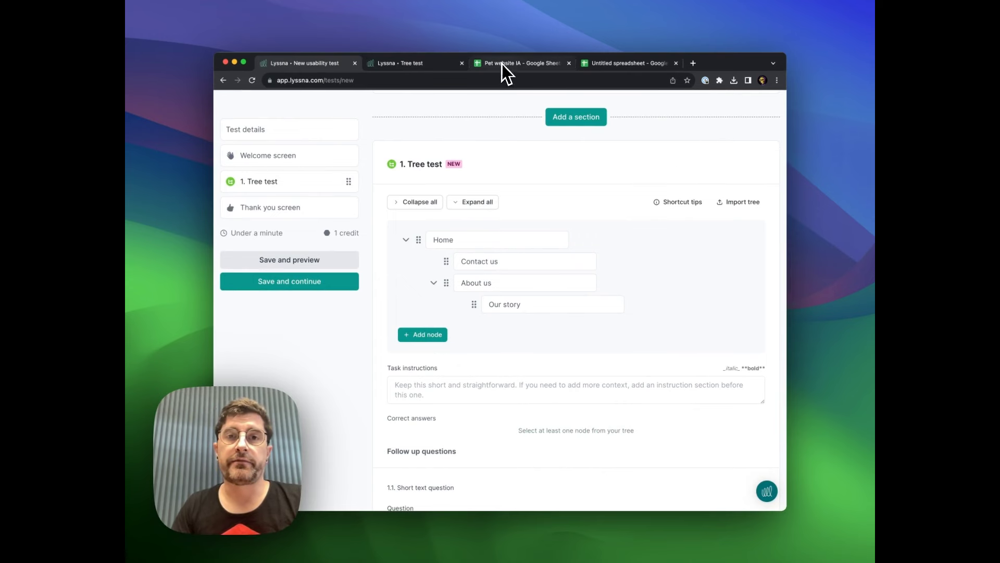
Step: Switch to the Pet website IA spreadsheet in Google Sheets and download it as comma-separated values (.csv)
left_click(525, 67)
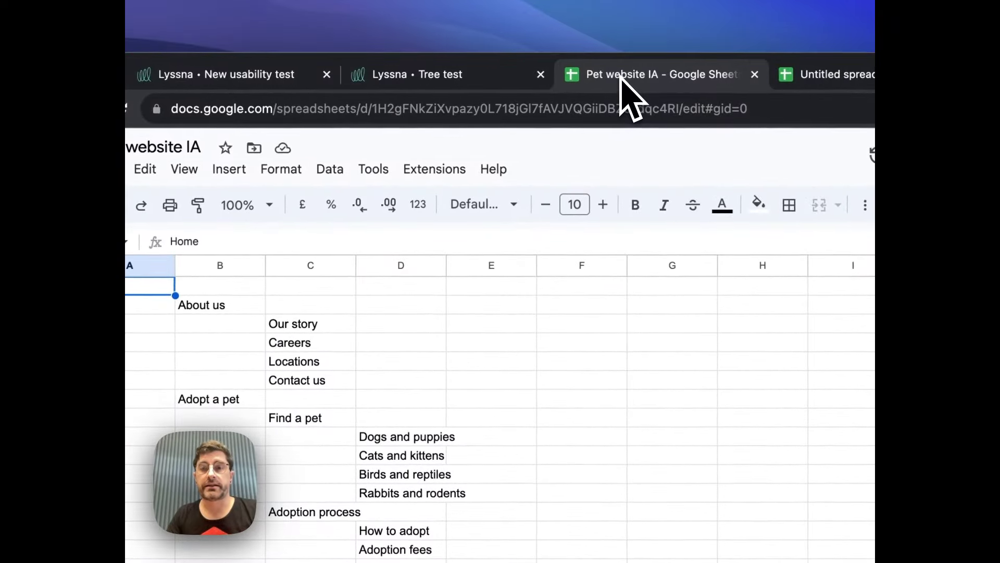
left_click(240, 172)
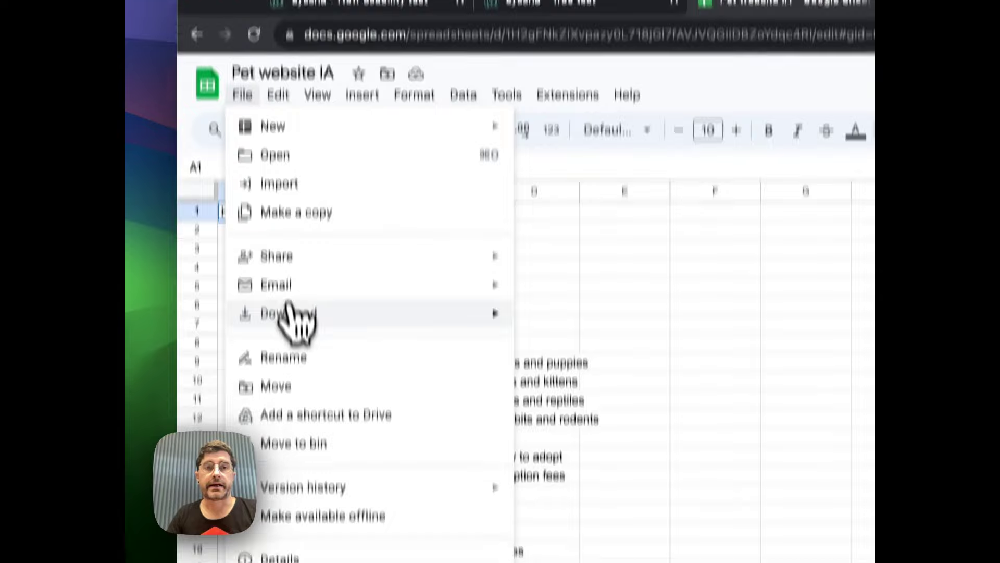
mouse_move(292, 314)
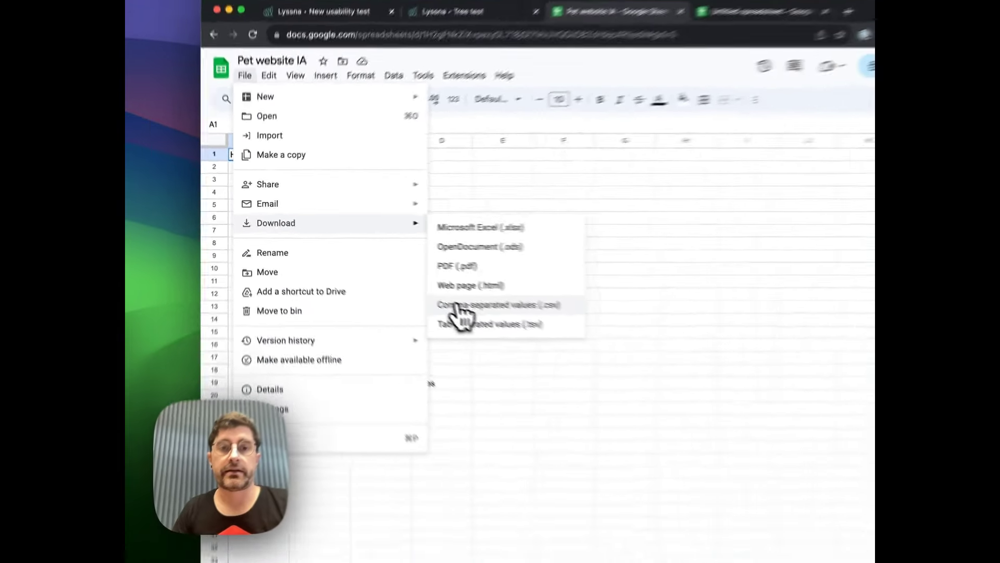
left_click(457, 307)
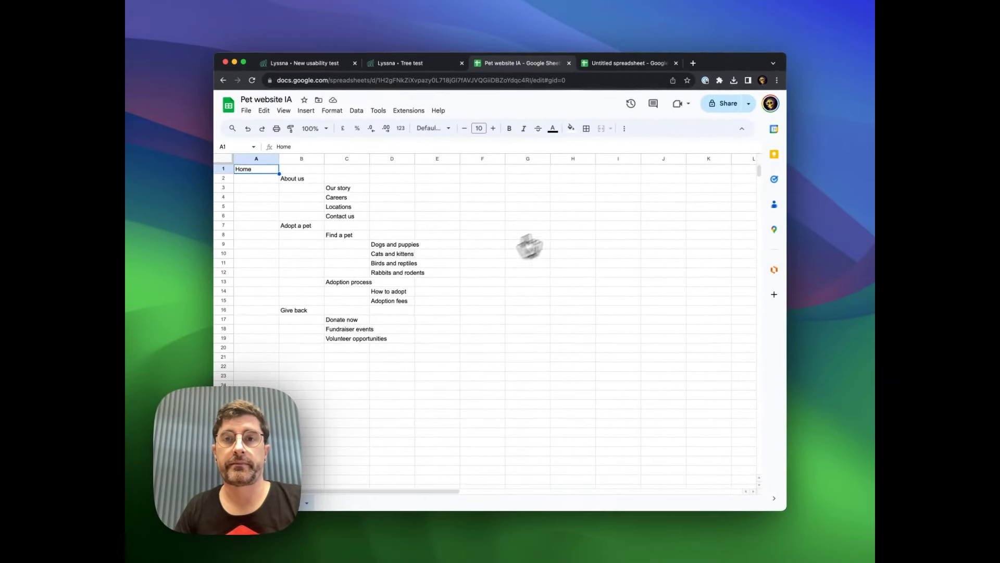
Step: Return to the Lyssna usability test and replace its tree by importing Pet website IA - Sheet1.csv
left_click(300, 64)
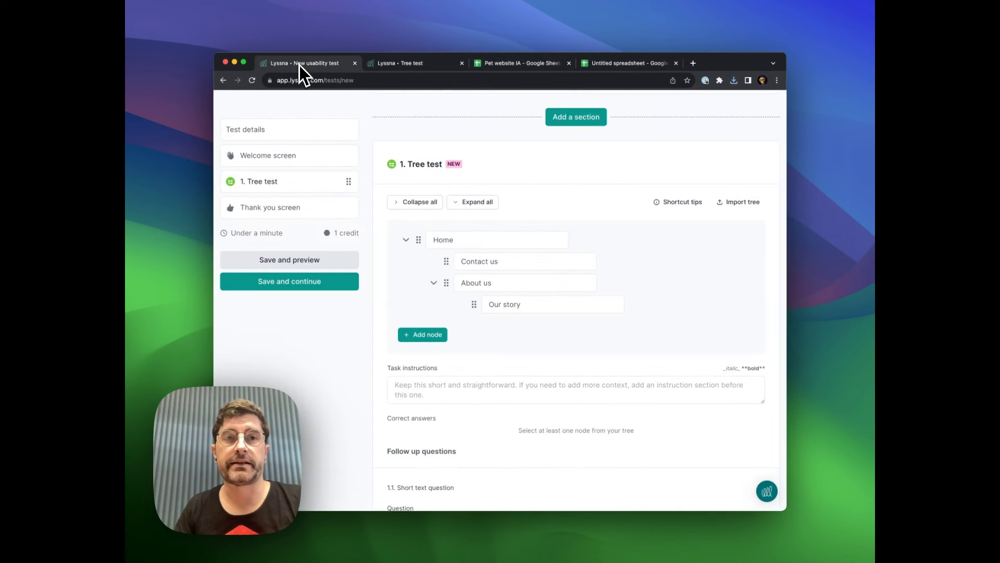
left_click(748, 209)
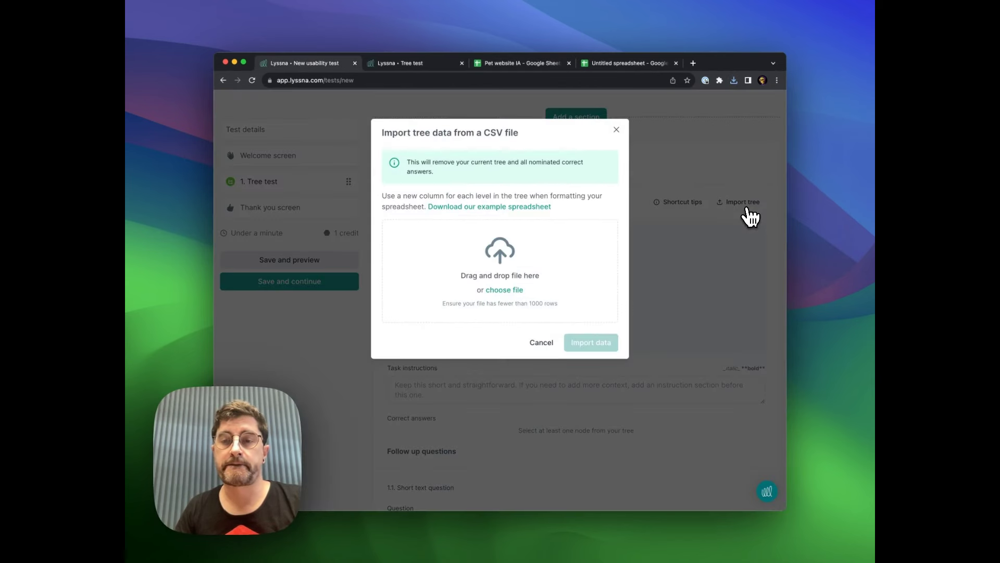
left_click_drag(874, 490, 500, 276)
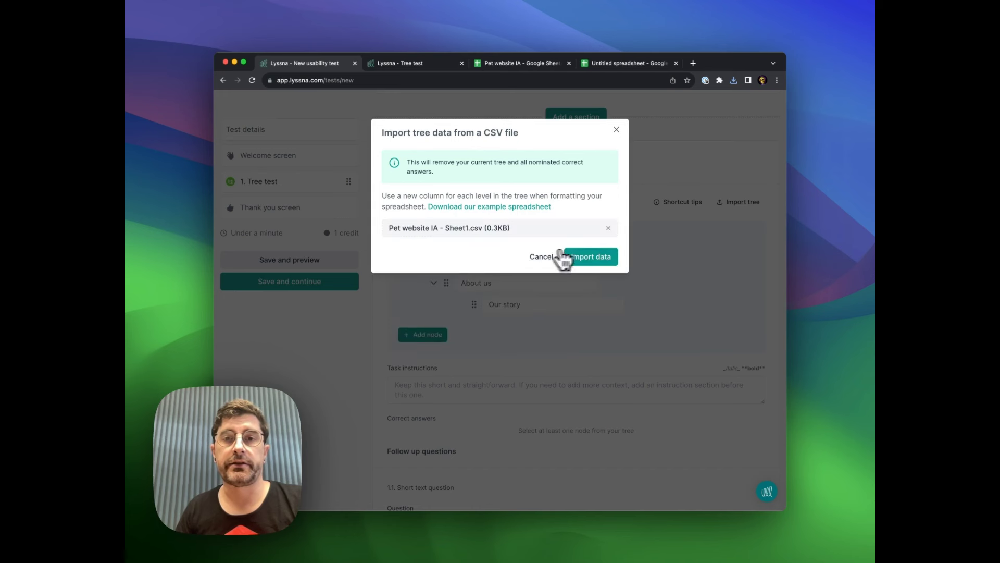
left_click(594, 257)
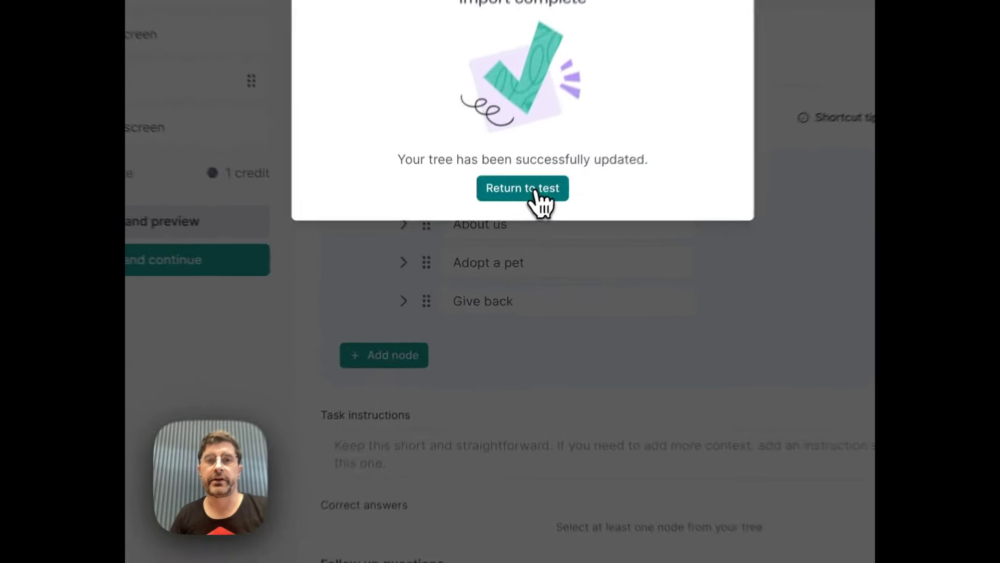
left_click(501, 242)
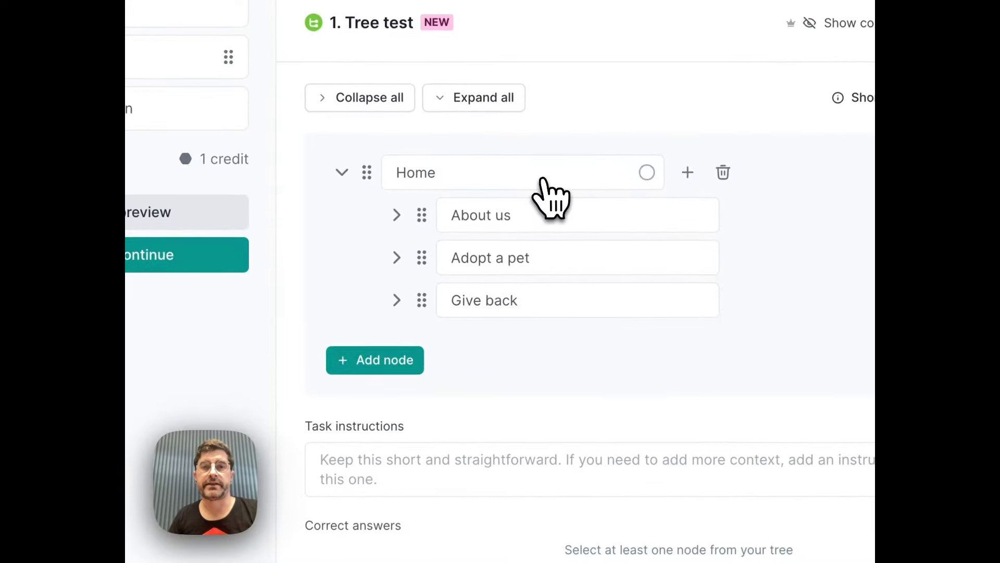
Step: Expand the Adopt a pet, Give back and About us branches of the imported tree
left_click(396, 257)
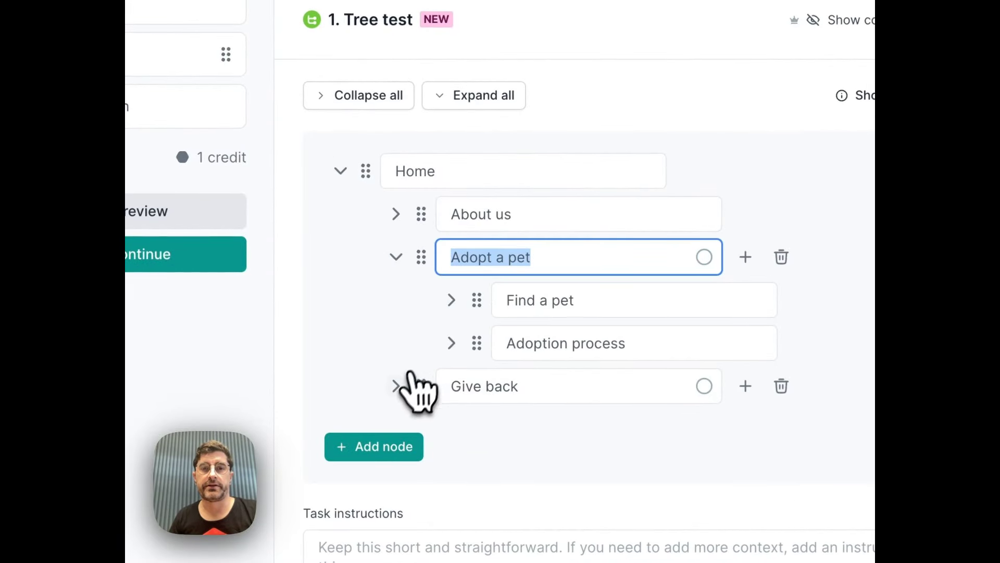
left_click(396, 386)
left_click(396, 214)
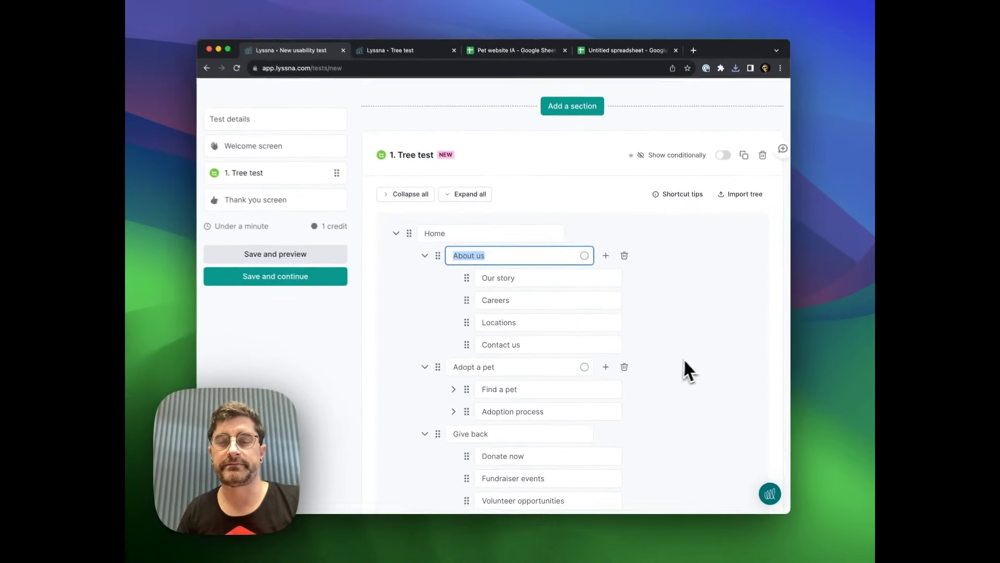
left_click(705, 383)
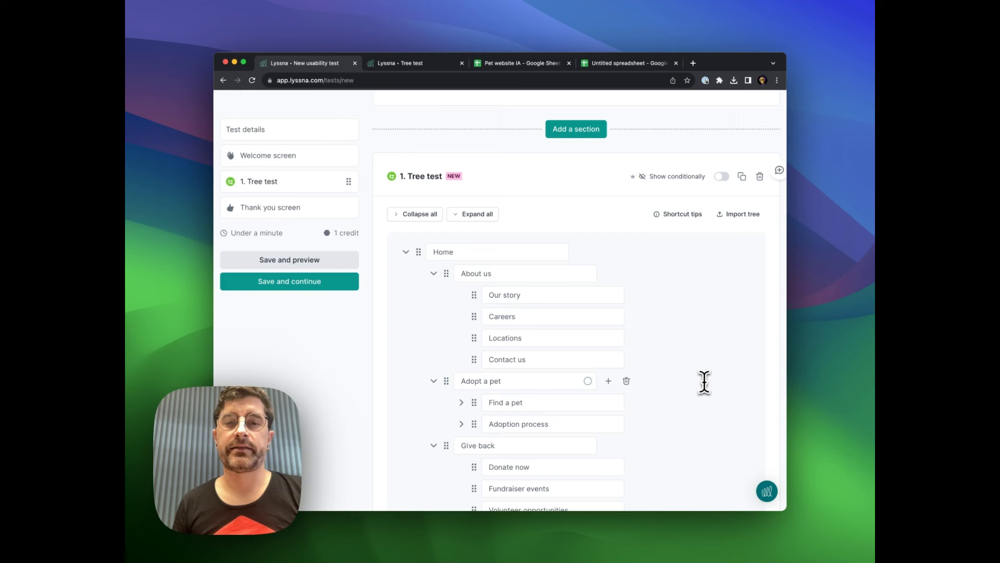
Step: Enter the task instructions "Where would you go to find information on adopting a pet?"
scroll(705, 383, "down", 5)
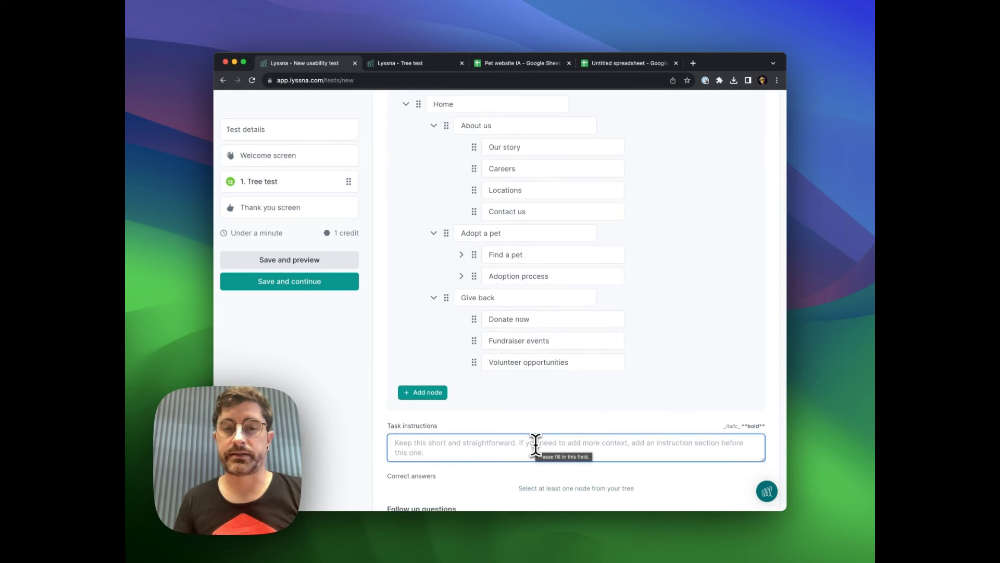
type("Where ")
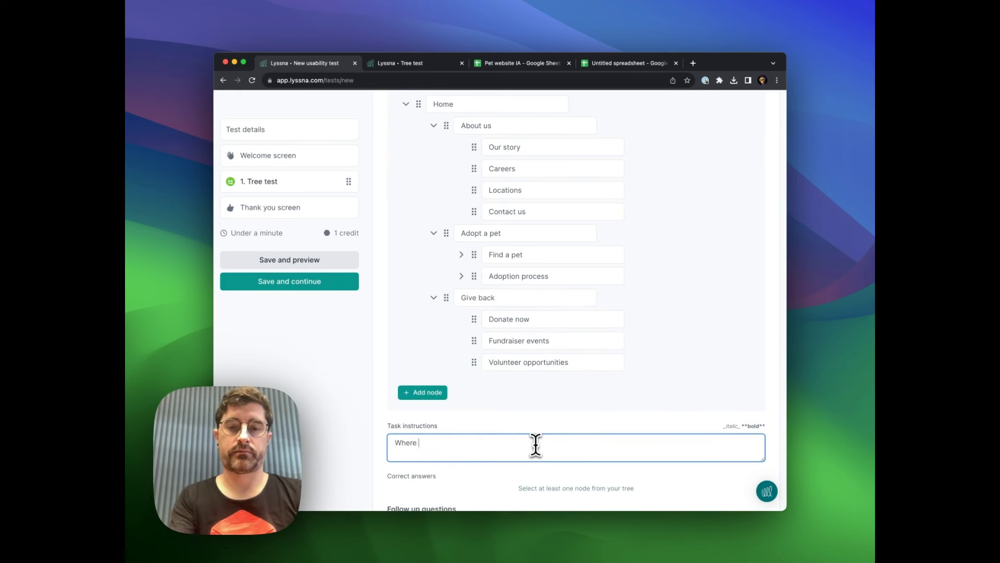
type("would you go to find information on adopting a pet?")
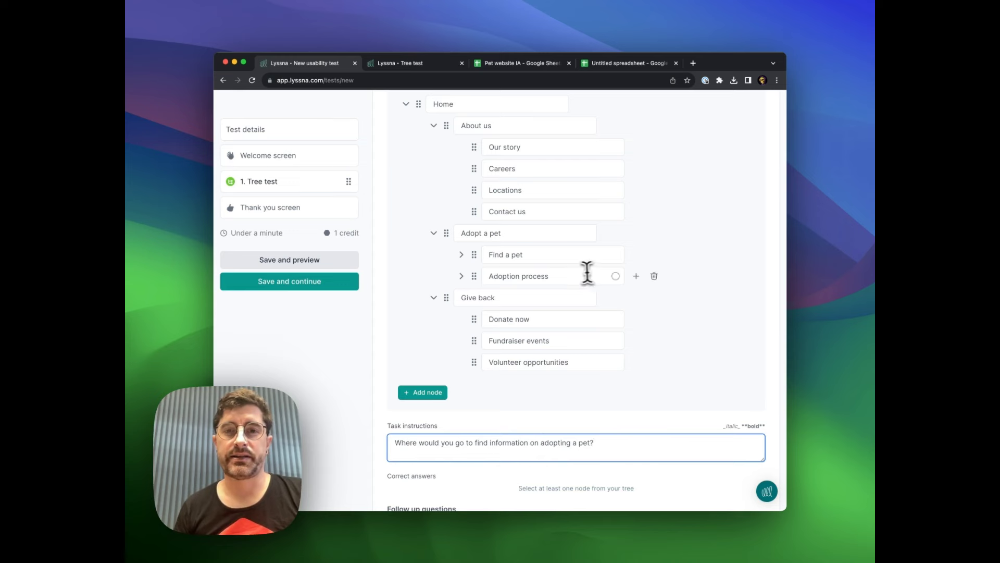
Step: Mark the Adoption process node and its parent node Adopt a pet as correct answers
left_click(616, 276)
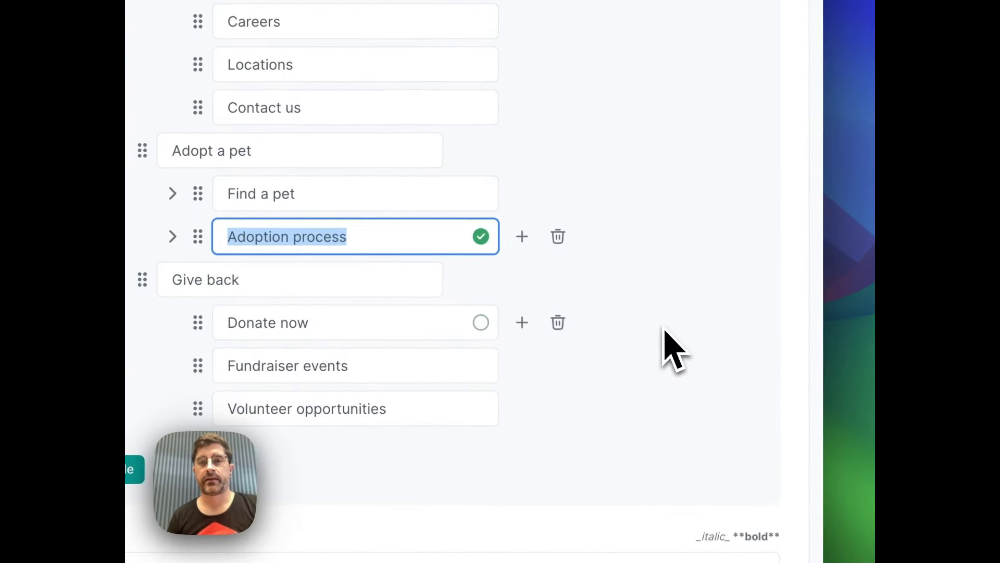
scroll(706, 319, "down", 3)
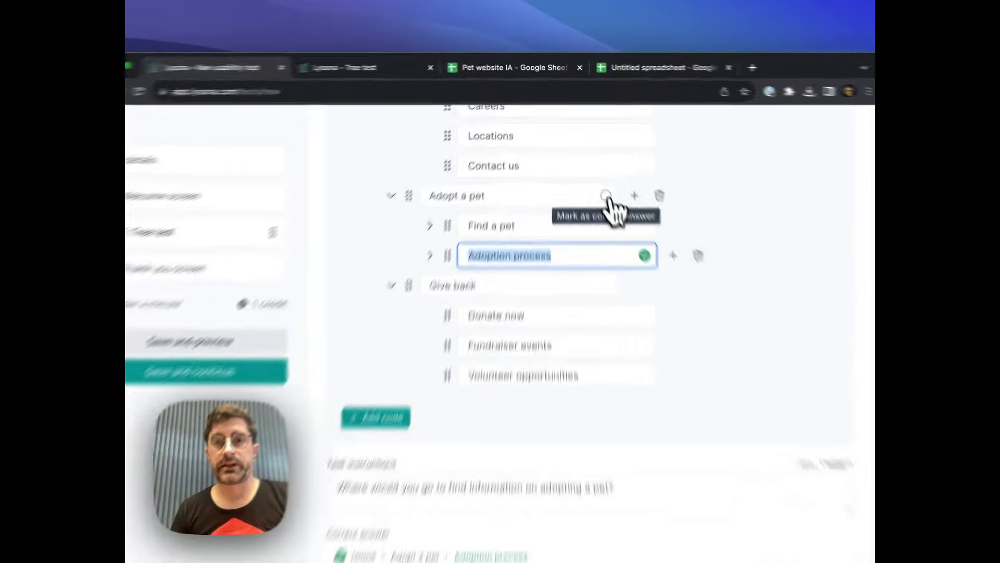
left_click(607, 196)
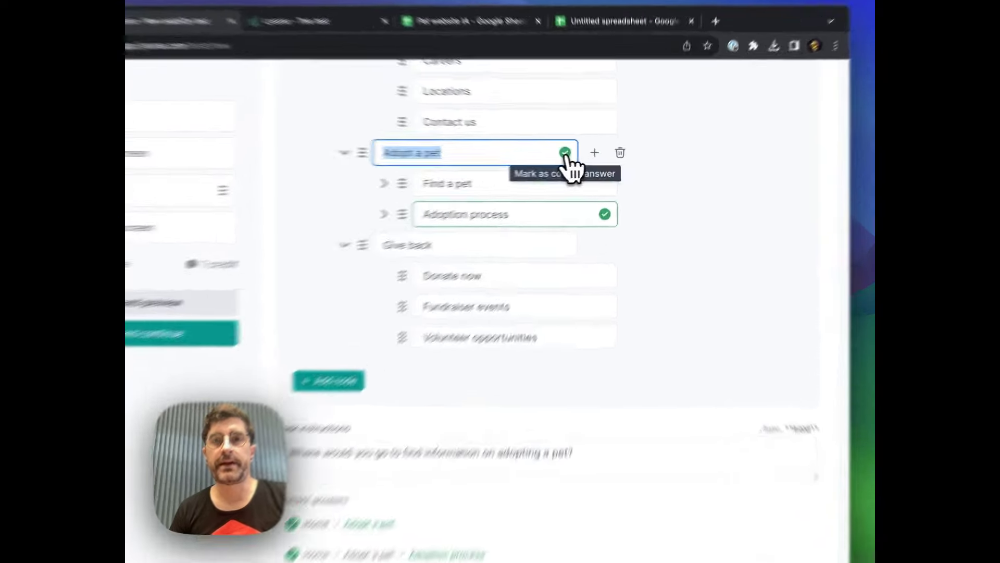
Step: Unmark the Adopt a pet node as a correct answer, keeping Adoption process marked
left_click(566, 153)
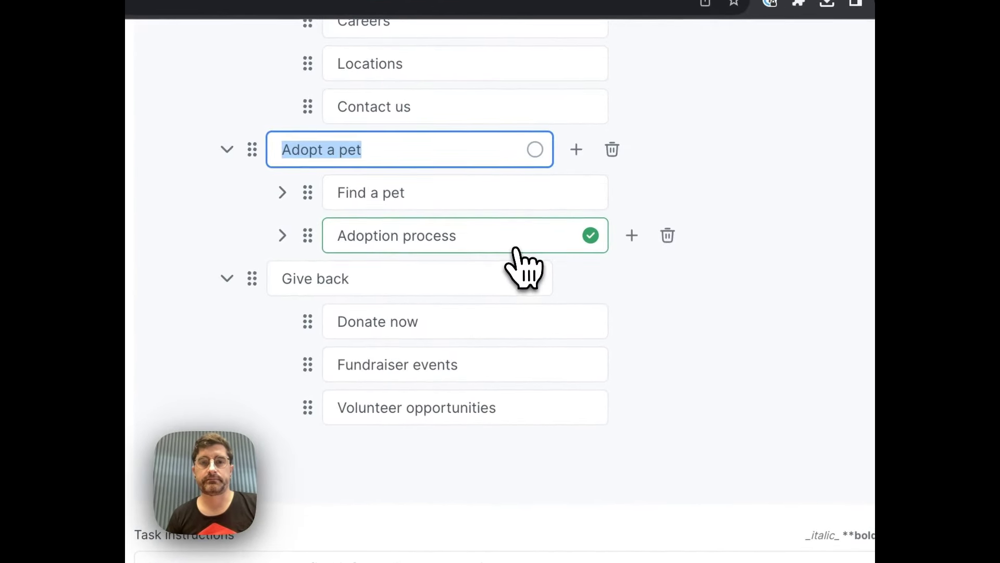
Step: Make the tree test's follow-up question a linear scale asking "How easy was this information to find?"
scroll(521, 266, "down", 5)
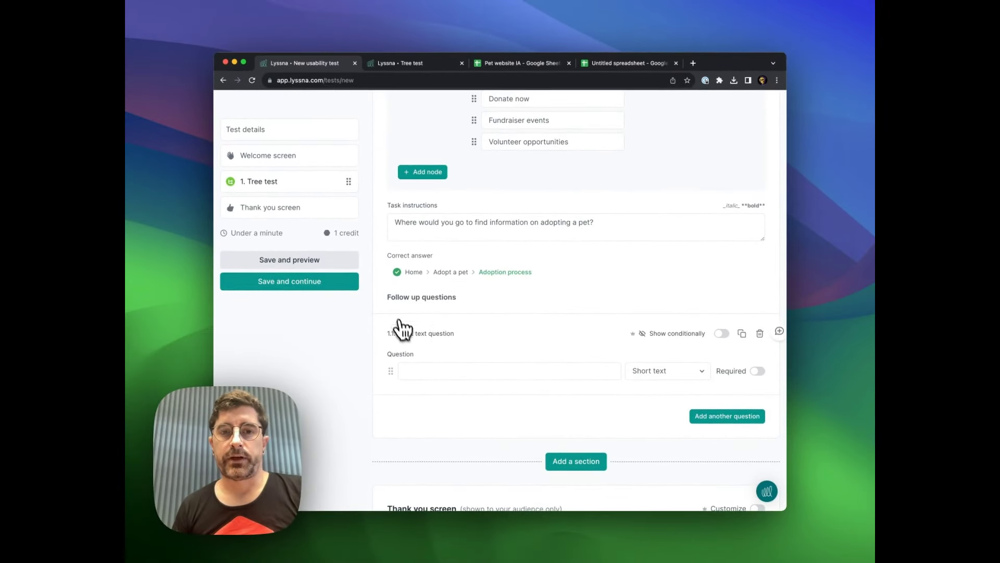
left_click(703, 374)
key("space")
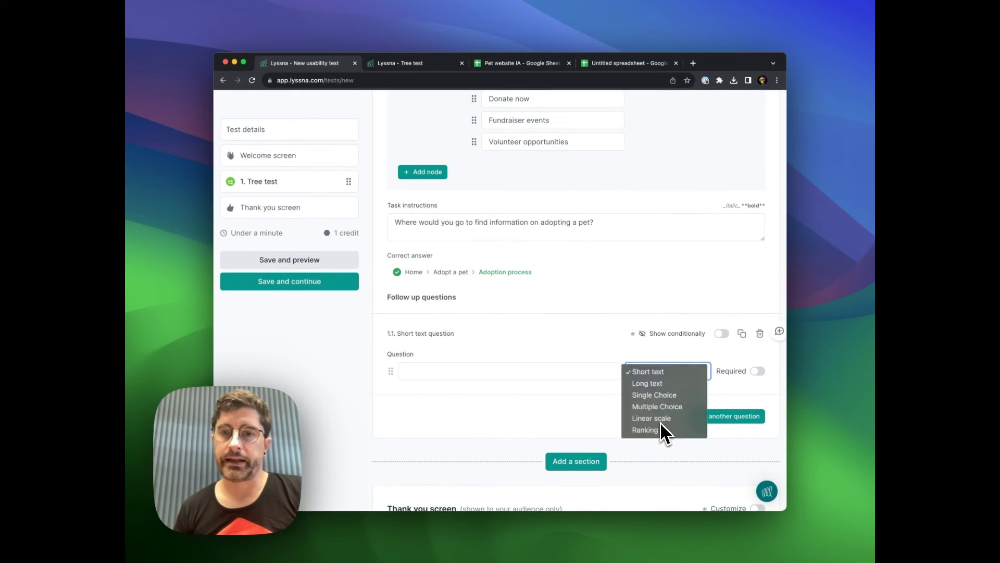
left_click(660, 420)
left_click(456, 370)
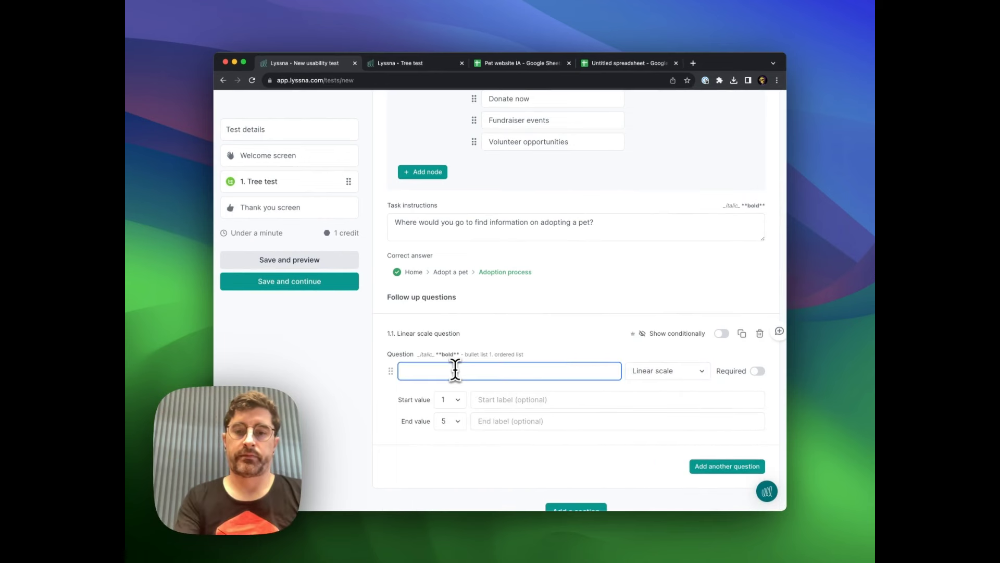
type("How eas")
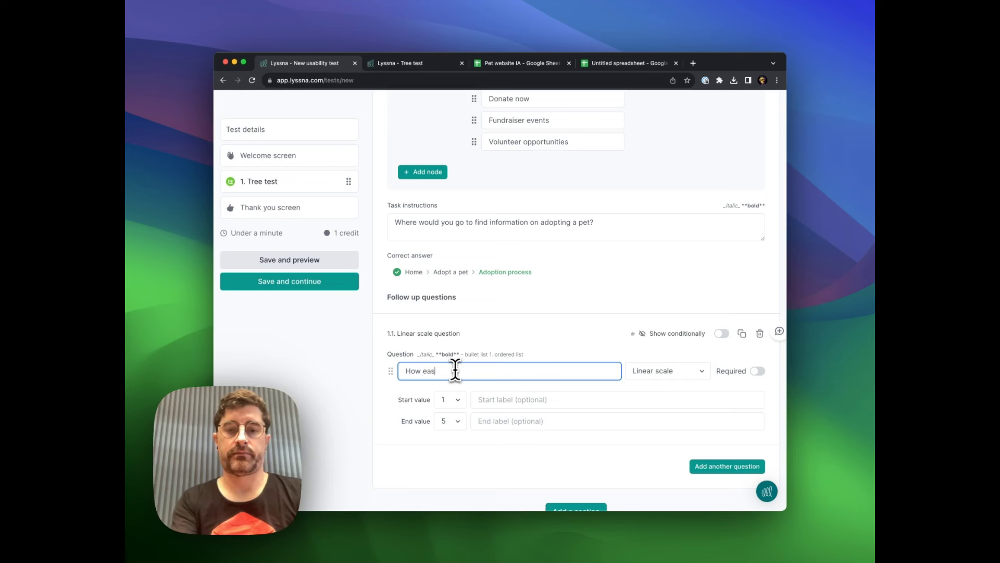
type("y was this information to find?")
Step: Label the scale's start value "Very hard" and its end value "Very easy"
left_click(506, 399)
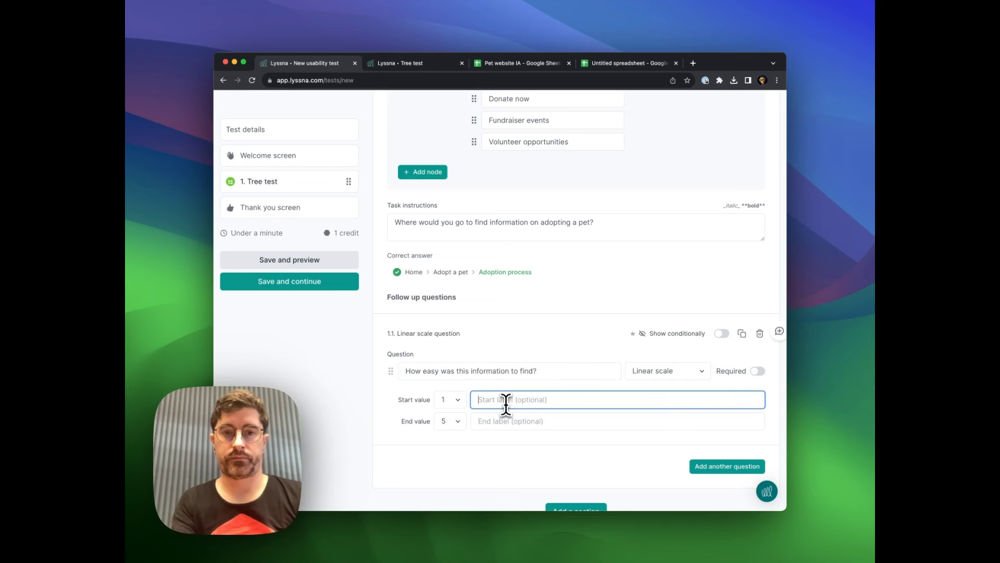
type("Very ha")
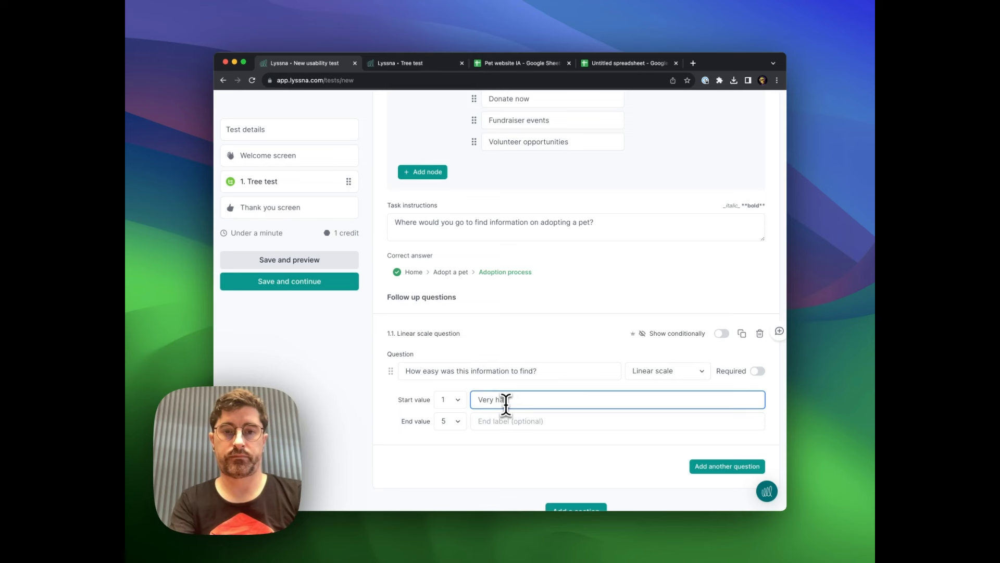
key("Tab")
key("Tab")
type("V")
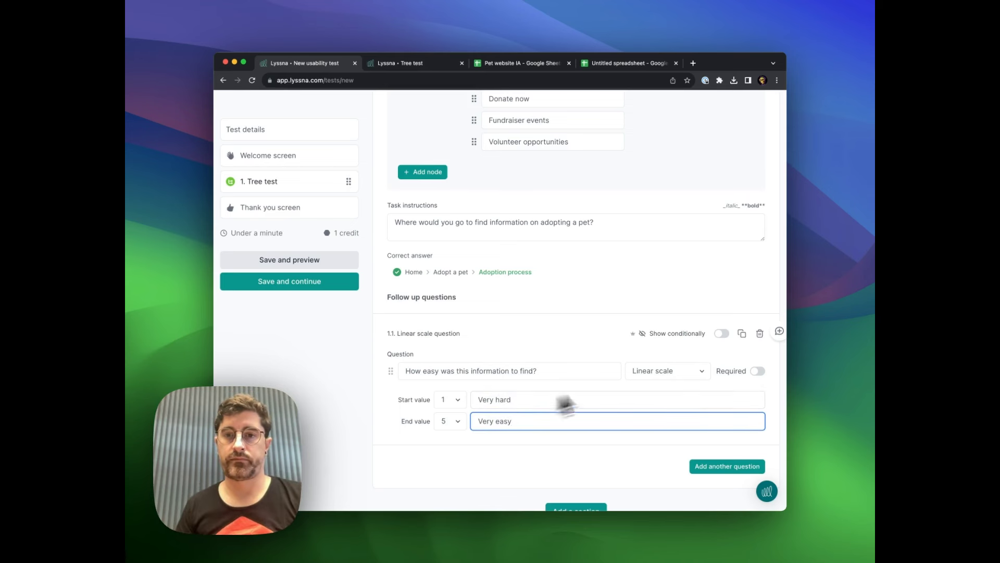
left_click(658, 455)
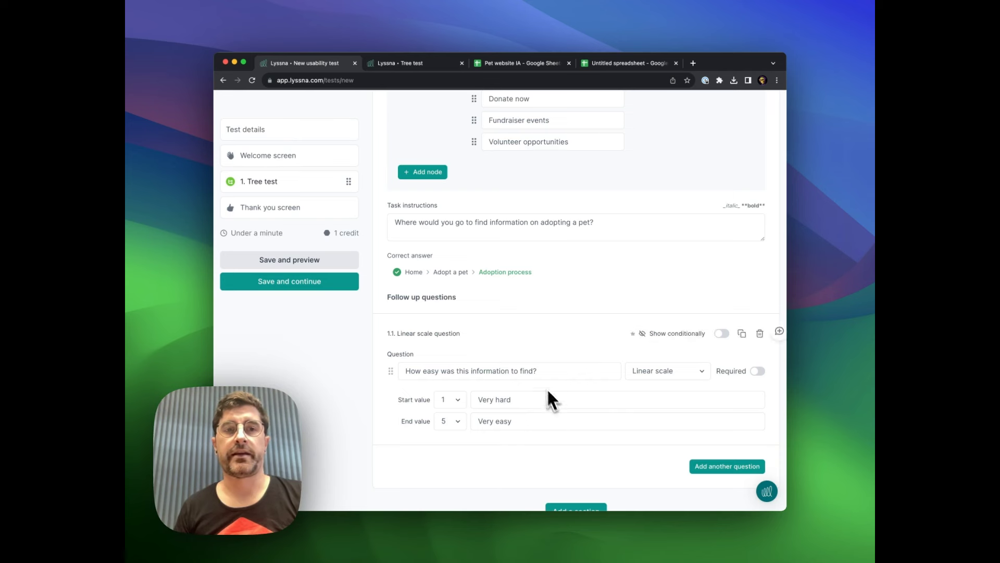
Step: Save the test and start its participant preview
left_click(316, 263)
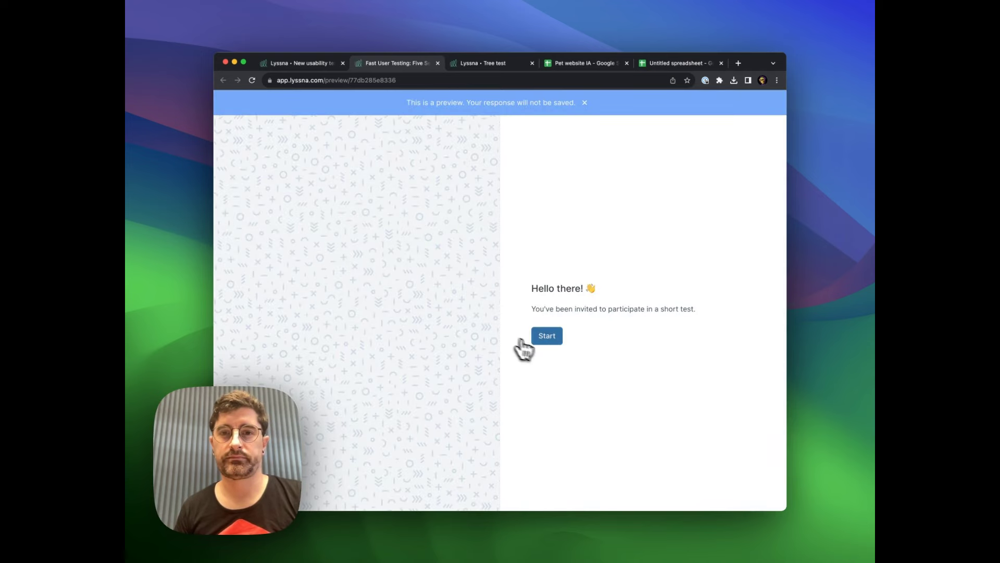
left_click(544, 342)
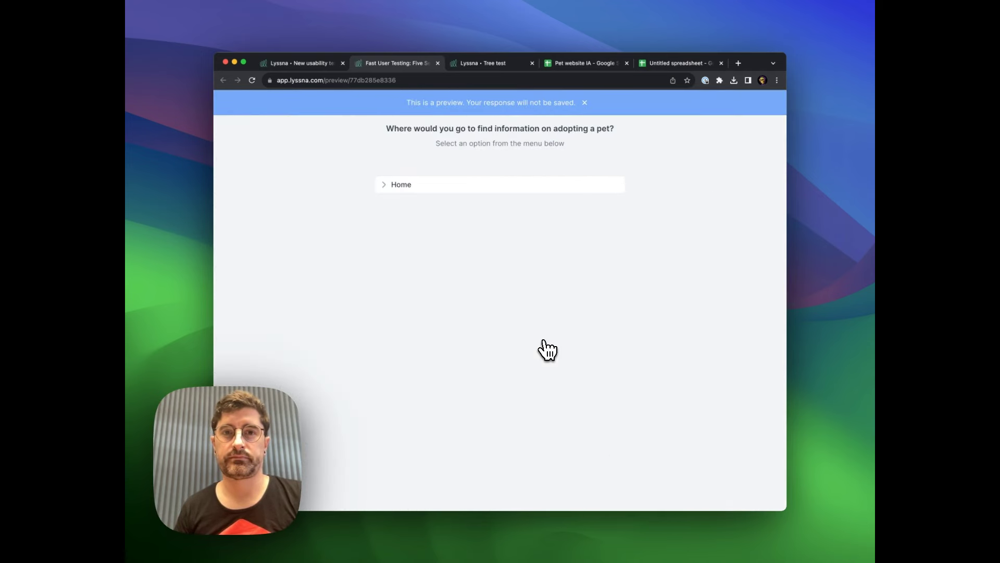
Step: Complete the preview by choosing How to adopt under Adopt a pet > Adoption process and rating the ease of finding it 5
left_click(385, 197)
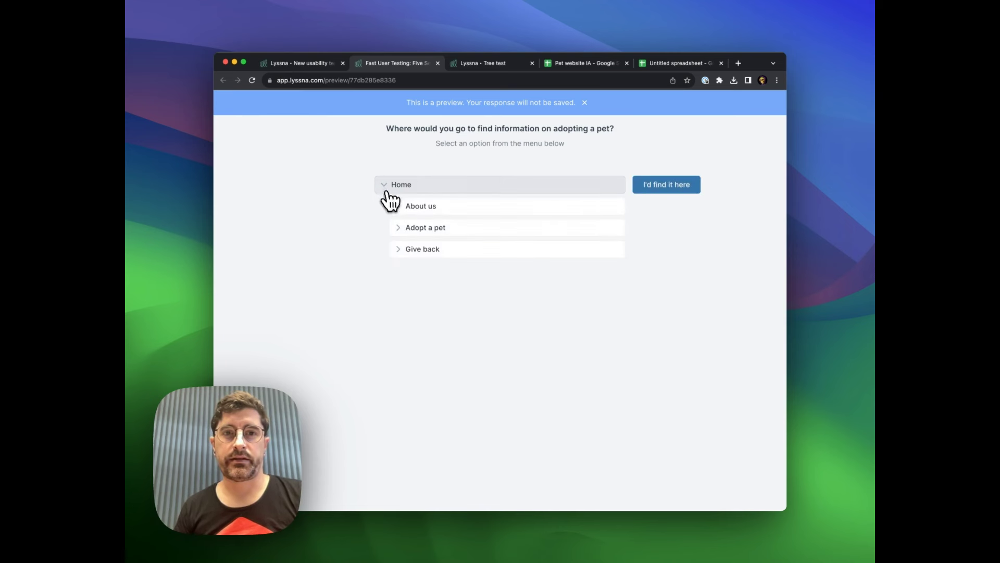
left_click(401, 234)
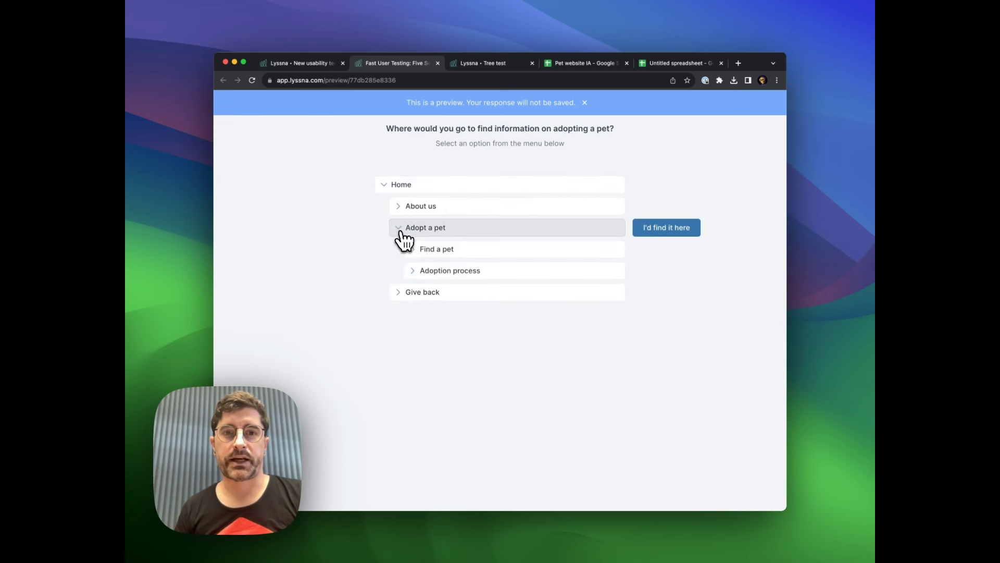
left_click(413, 274)
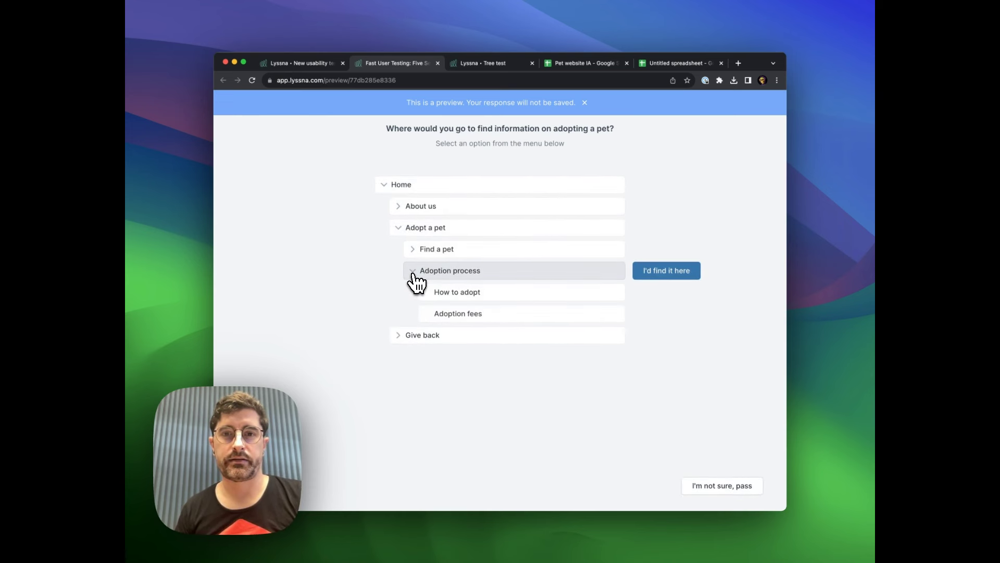
left_click(476, 298)
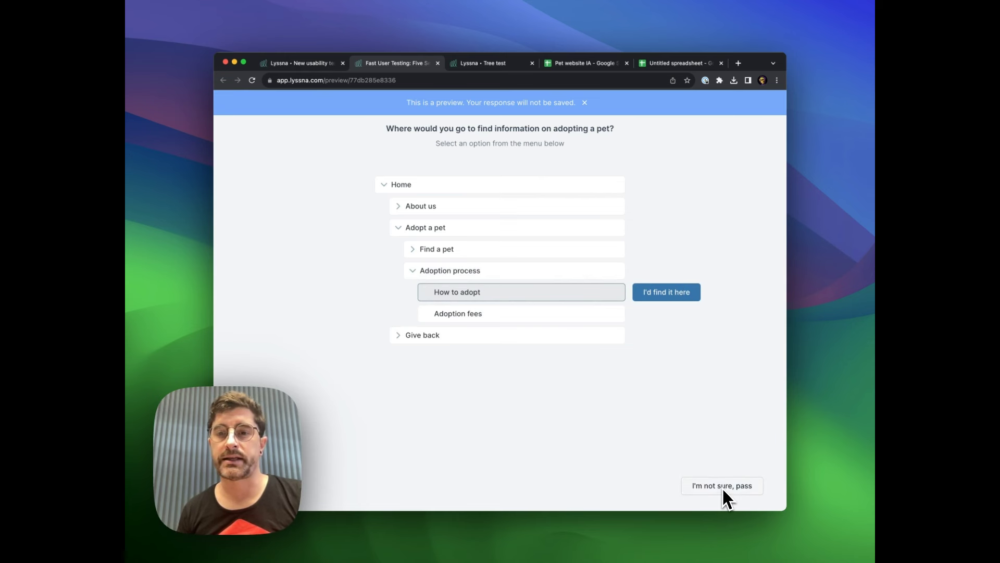
left_click(663, 305)
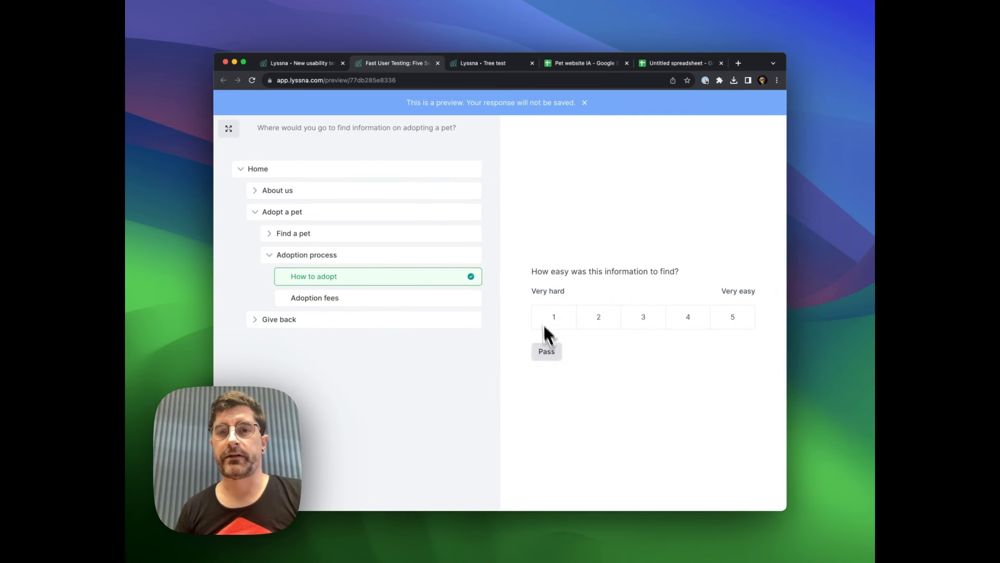
left_click(730, 324)
left_click(565, 354)
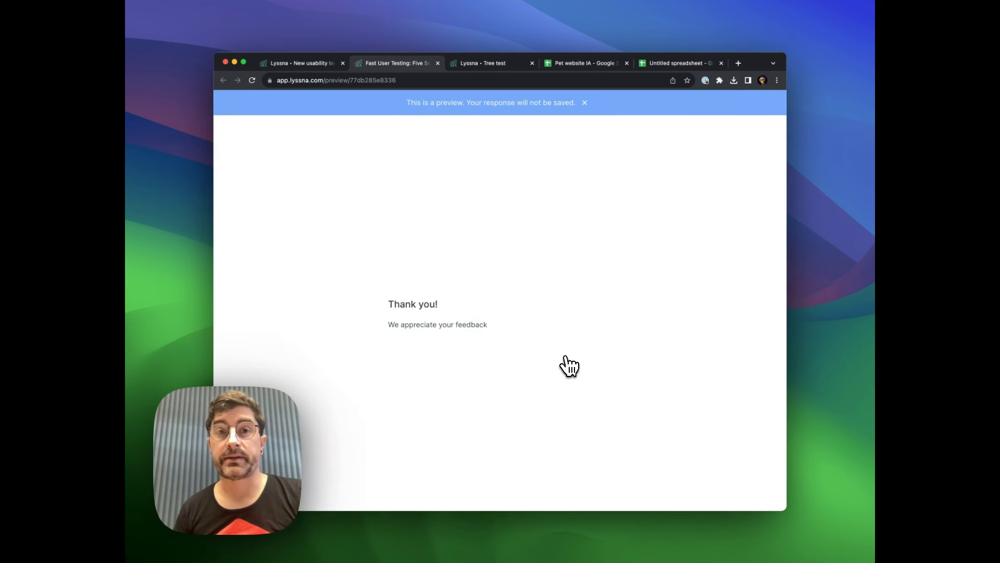
Step: Return to the test editor, save and continue to recruitment, and enable and copy a Lyssna link with all its options off
key("super+1")
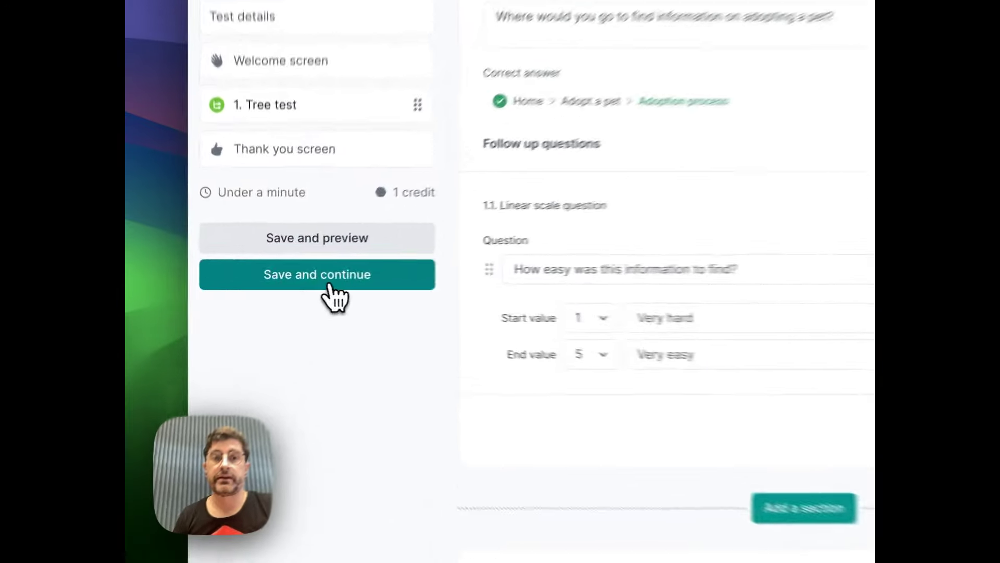
left_click(296, 286)
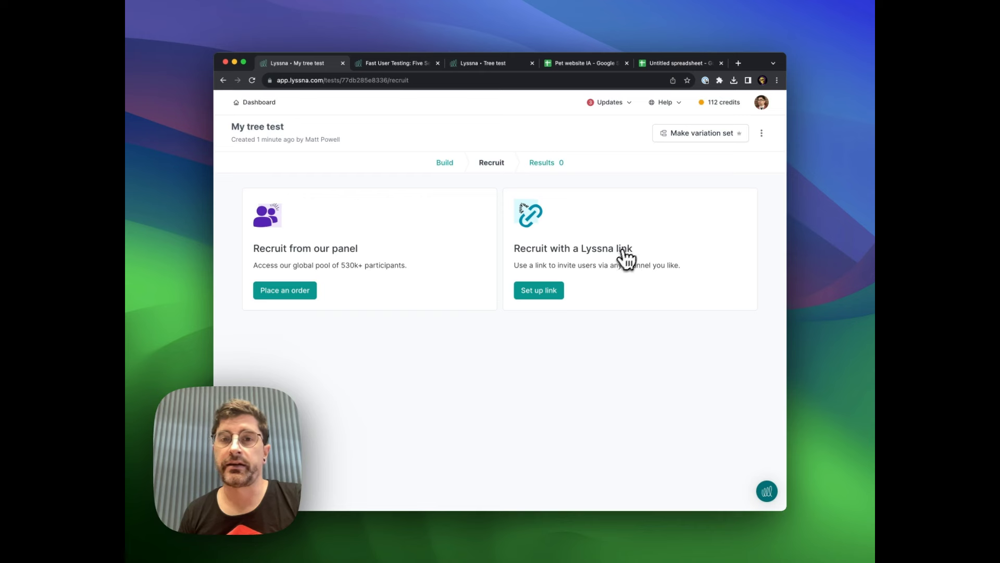
left_click(541, 295)
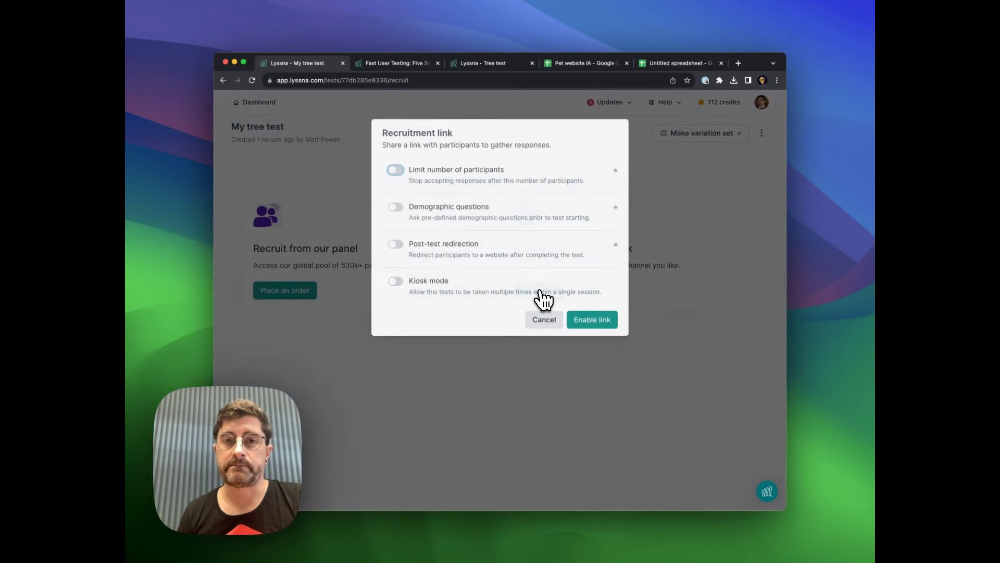
left_click(597, 322)
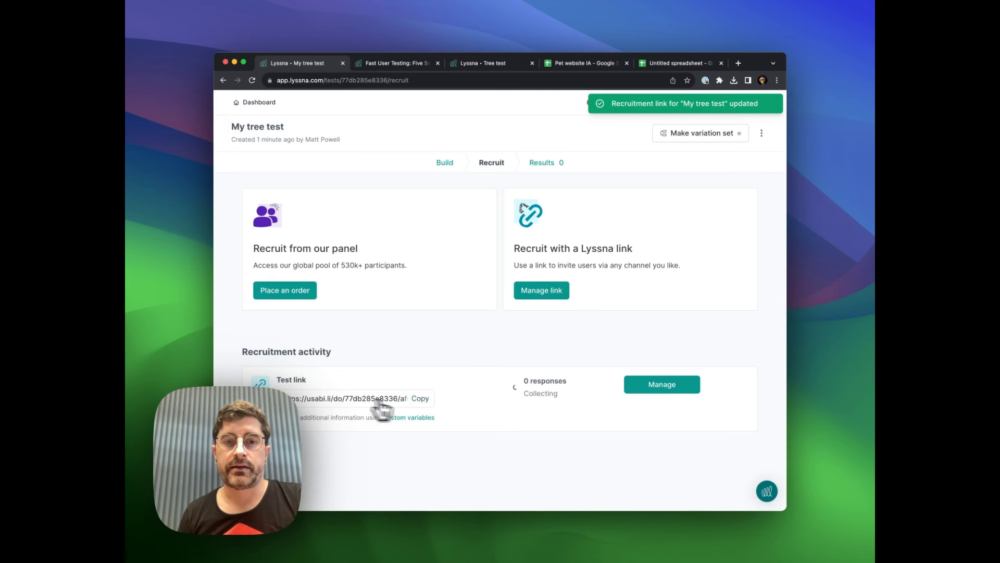
left_click(427, 402)
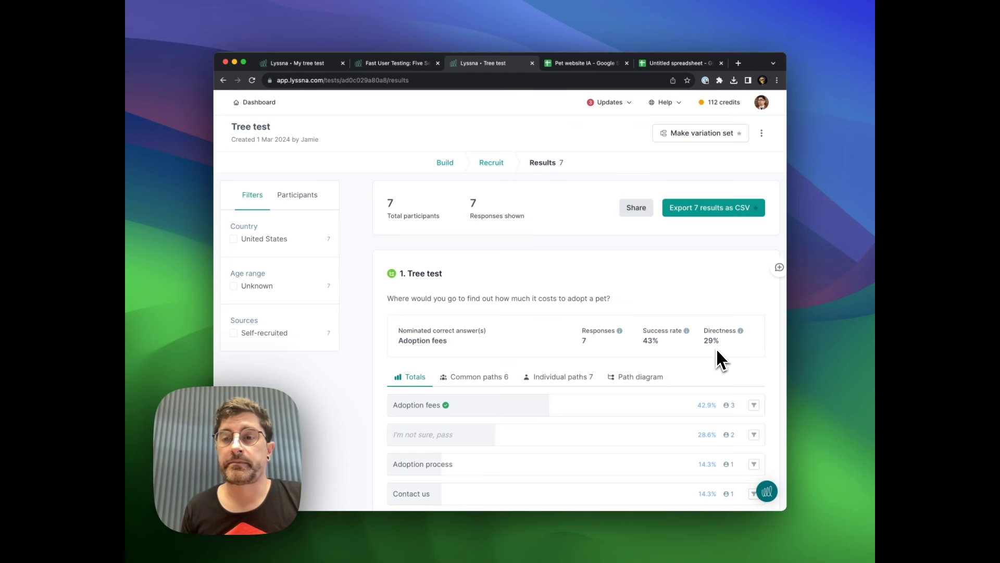
Step: Examine the answer totals and common paths in the results of the existing Tree test
scroll(525, 310, "down", 2)
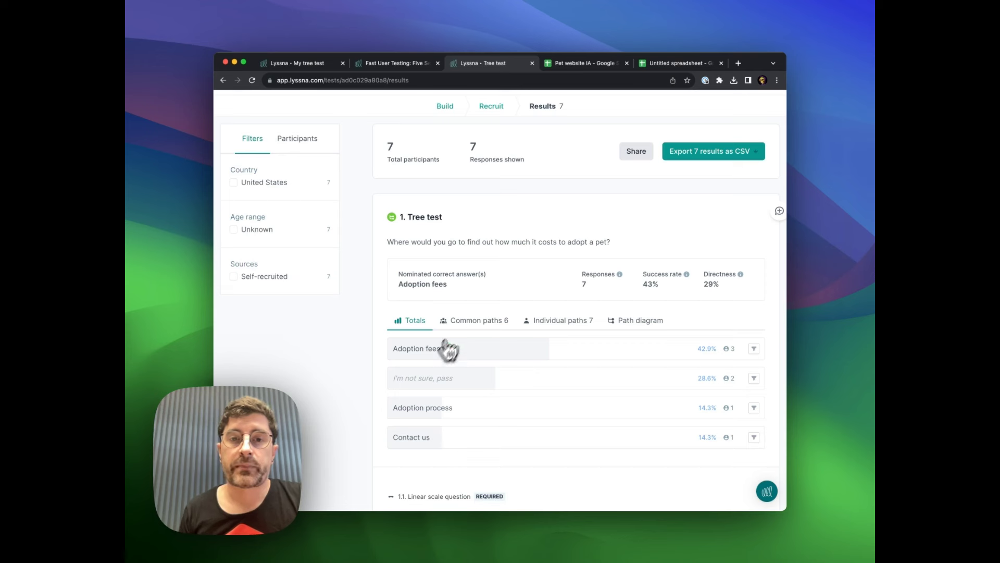
left_click(476, 323)
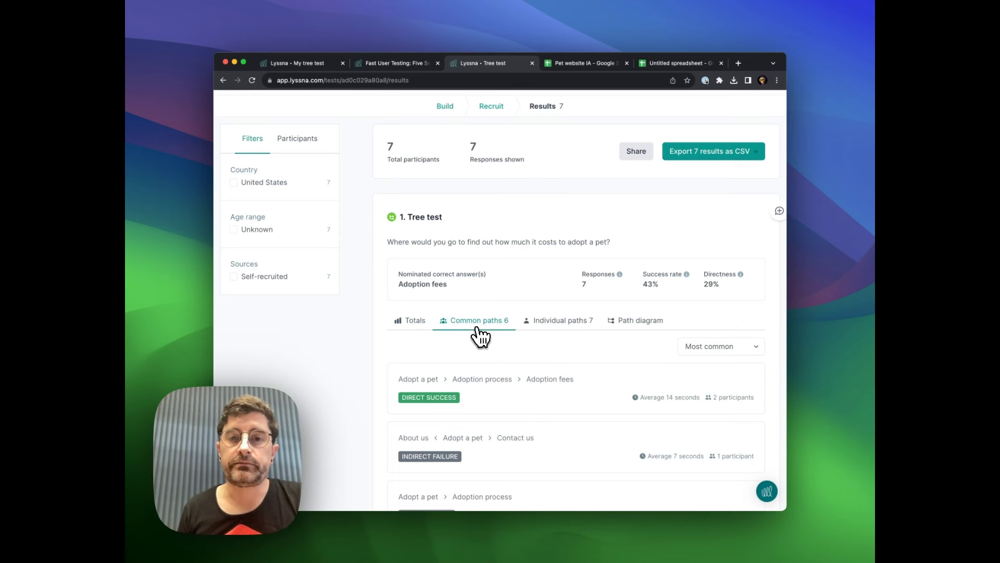
scroll(477, 336, "down", 4)
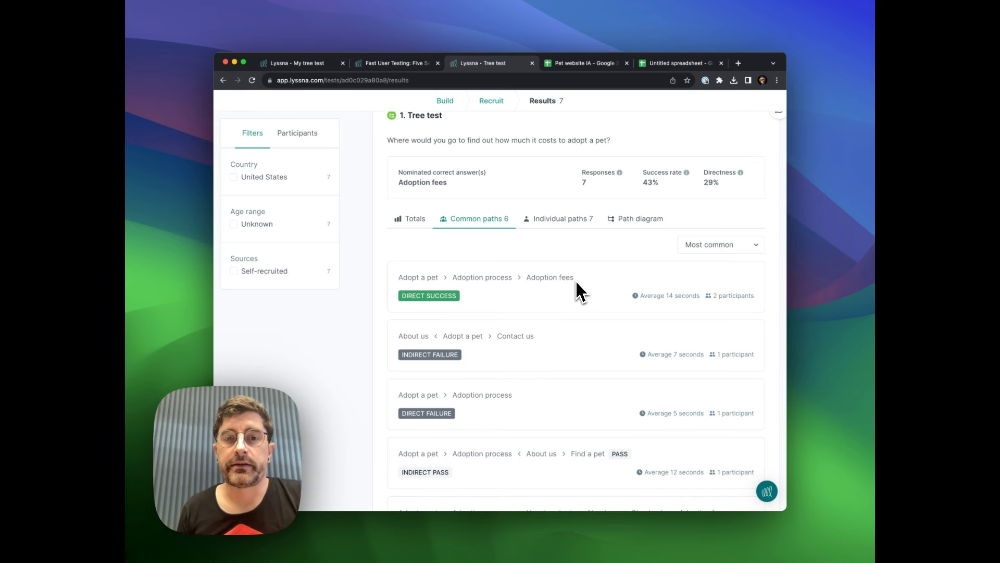
scroll(570, 310, "down", 3)
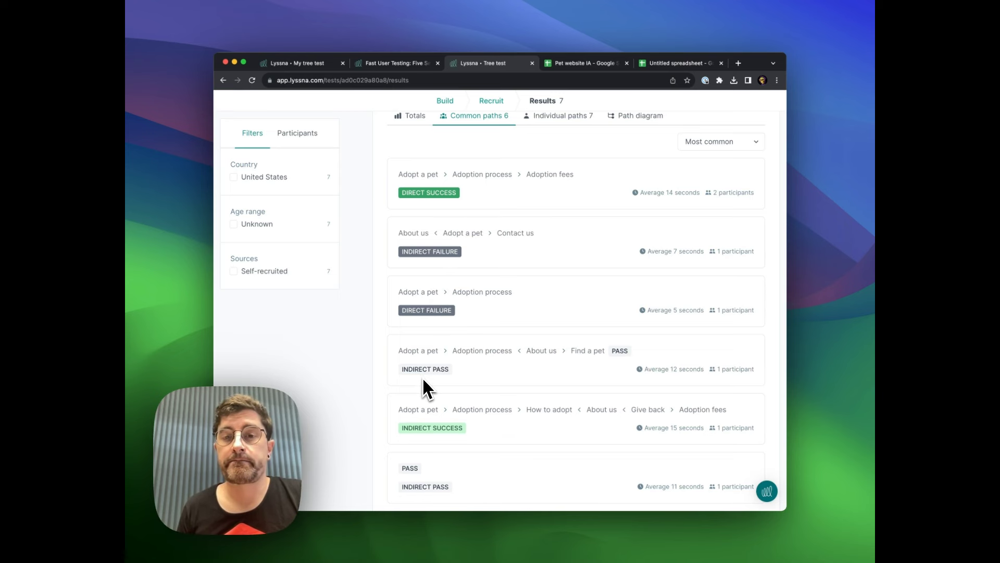
scroll(423, 380, "up", 3)
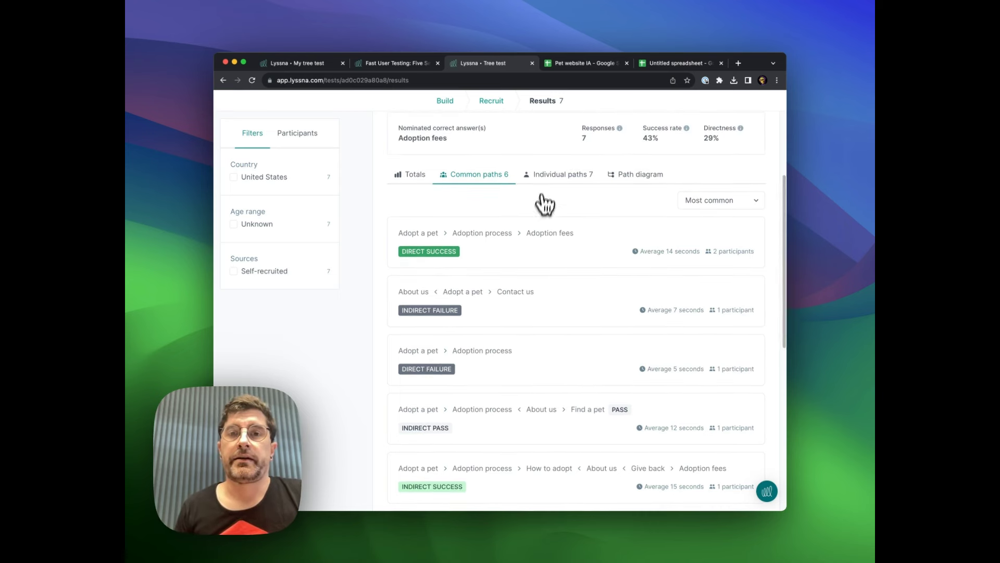
Step: View the individual paths and inspect the first participant's full response, closing its details
left_click(545, 176)
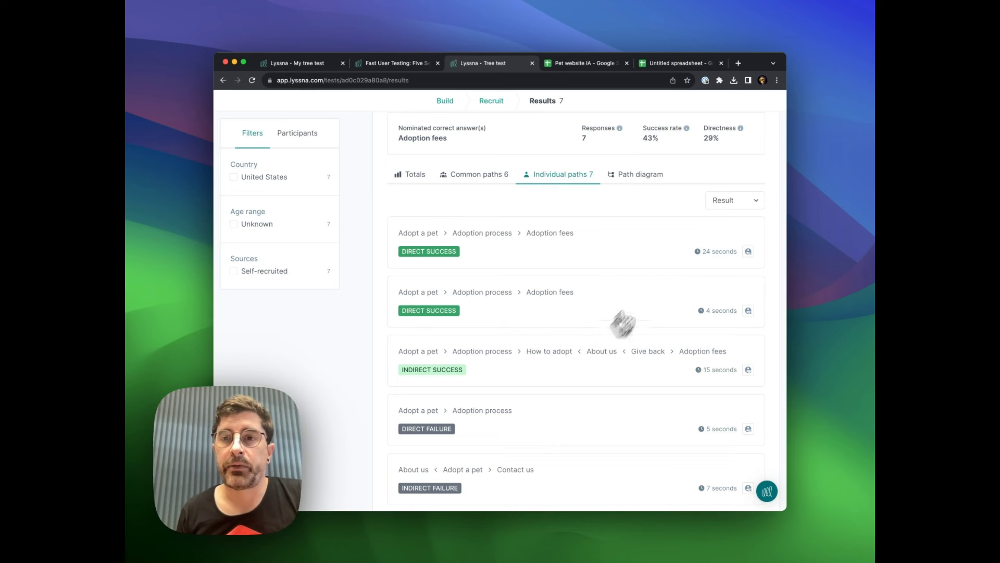
left_click(750, 252)
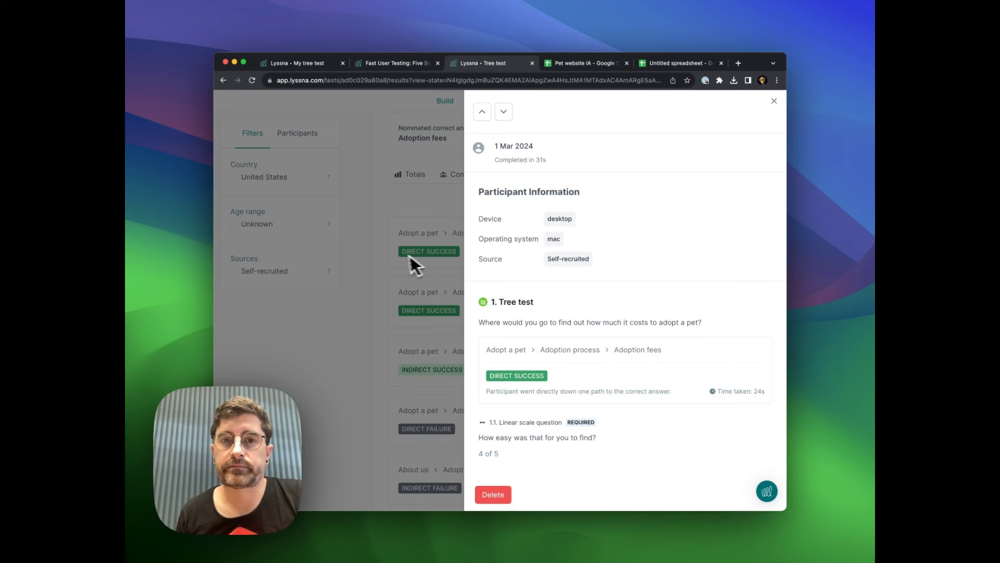
left_click(375, 252)
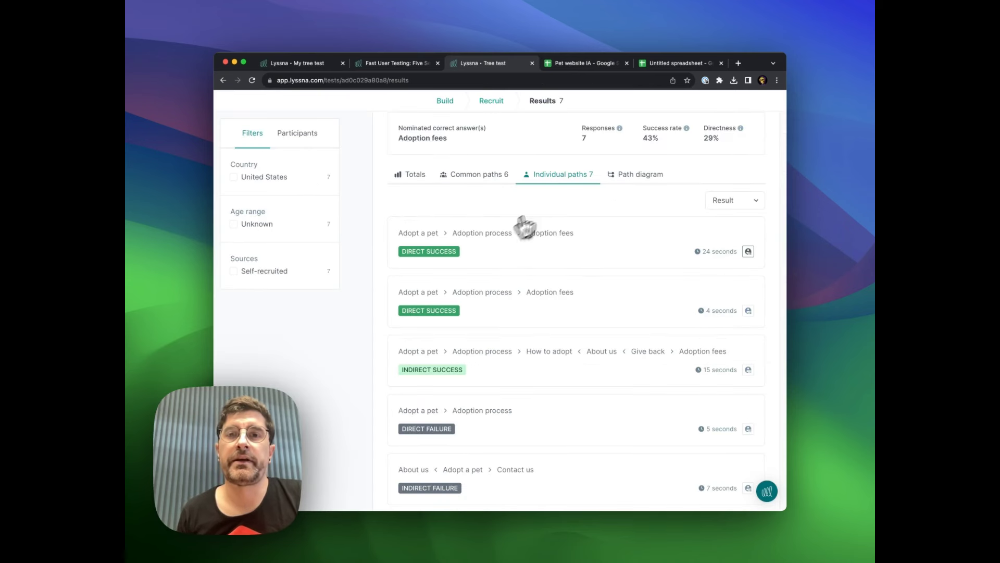
Step: Examine the path diagram of participant flow through the tree, from Adopt a pet and About us onward
left_click(627, 179)
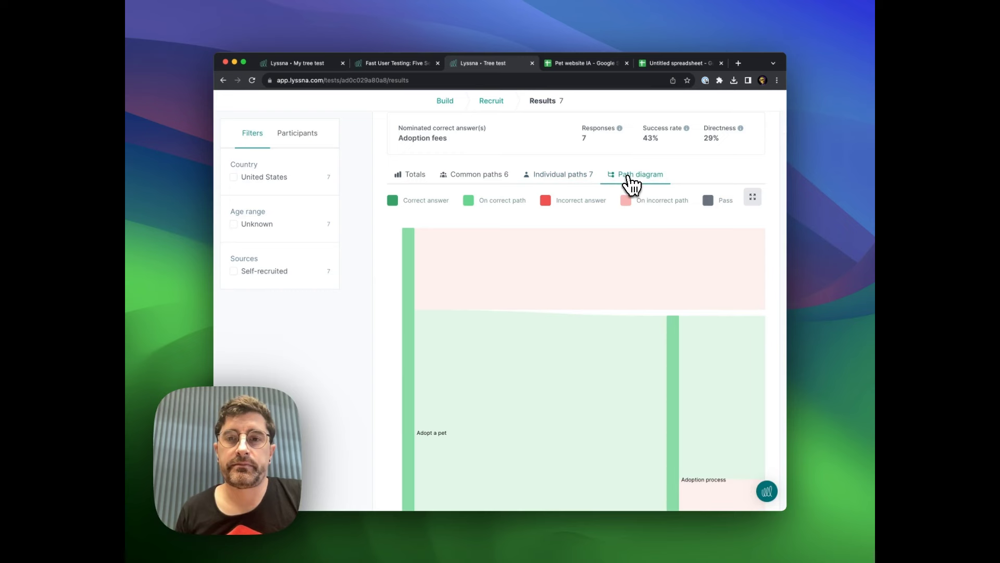
scroll(629, 270, "down", 3)
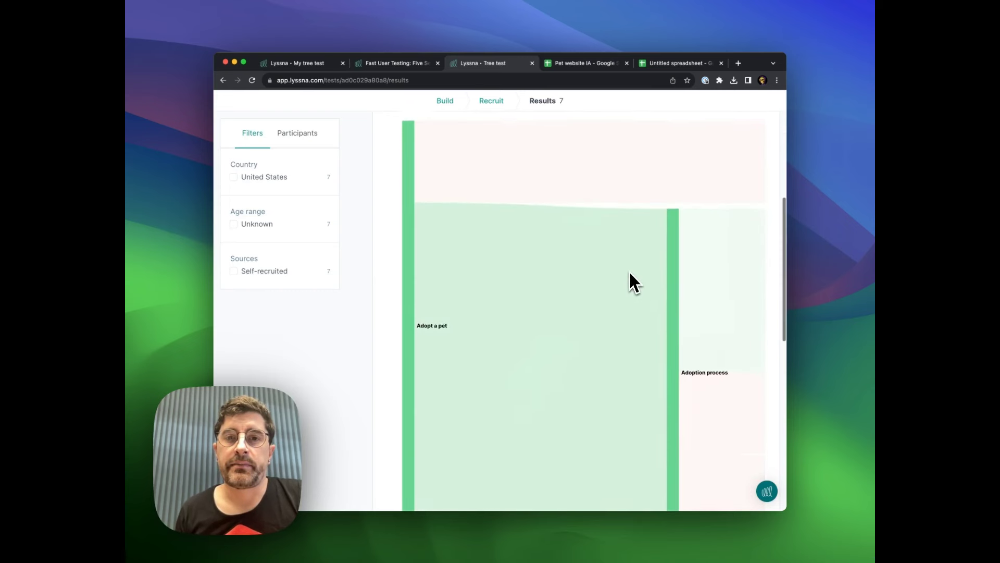
scroll(623, 270, "down", 5)
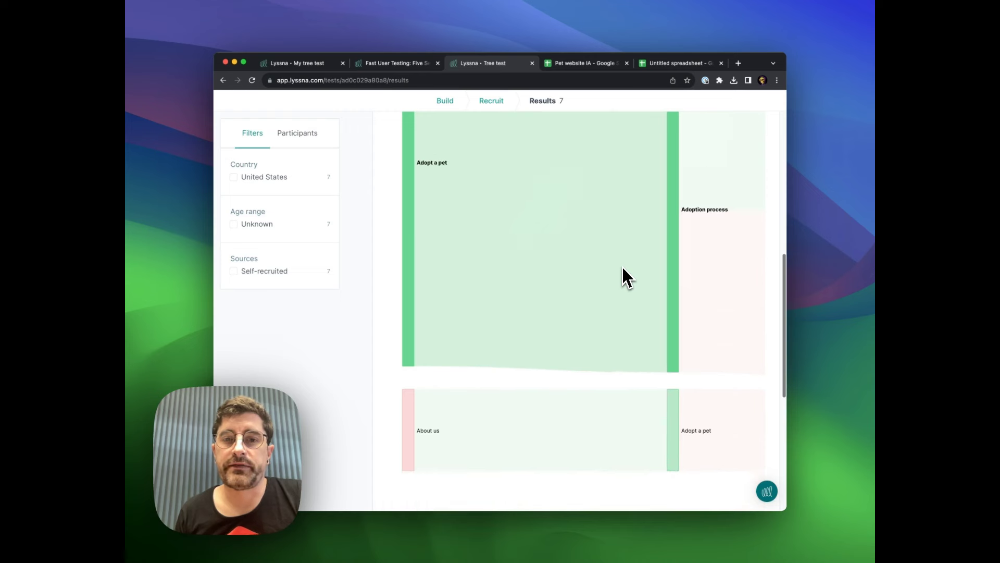
scroll(623, 270, "up", 7)
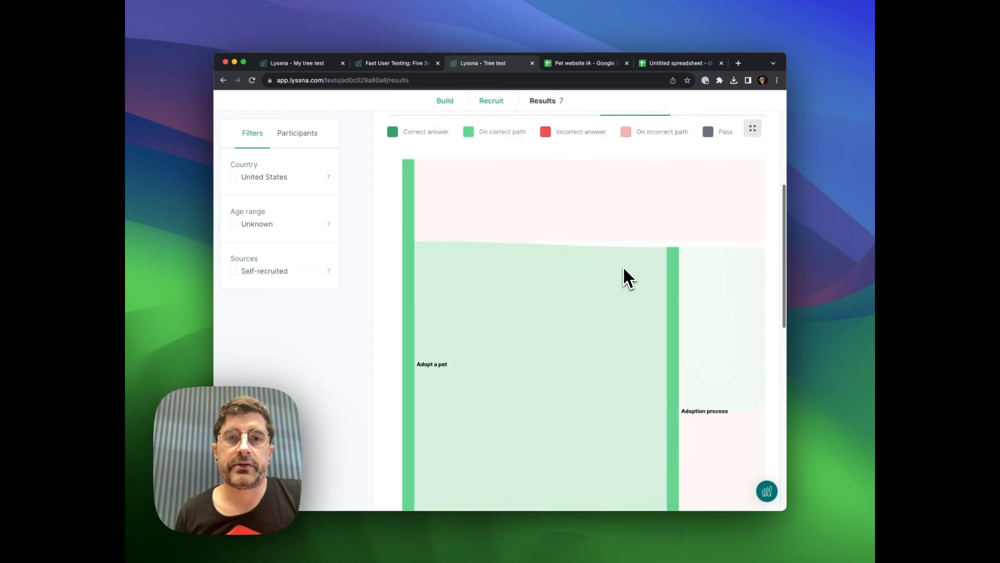
scroll(623, 265, "down", 3)
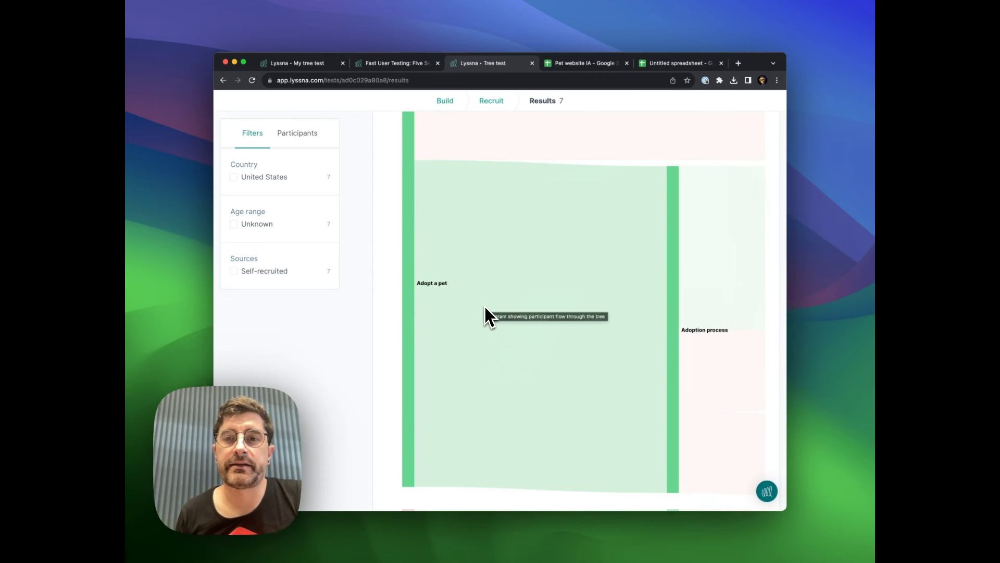
Step: Follow the path diagram from Adopt a pet through Adoption process to the Adoption fees and Pass endpoints, checking the About us branch
scroll(484, 312, "right", 3)
scroll(475, 311, "right", 3)
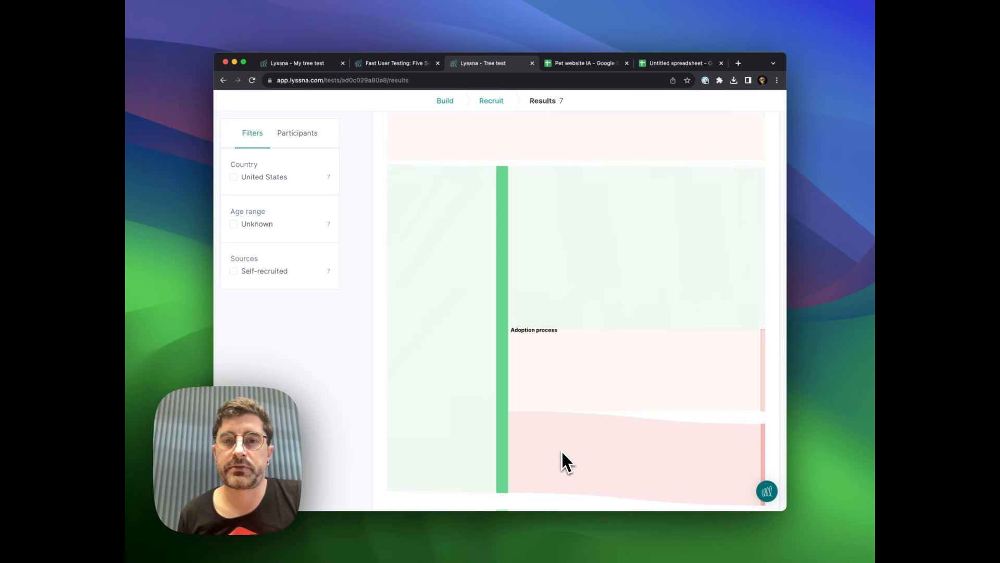
scroll(566, 328, "right", 1)
scroll(568, 290, "right", 3)
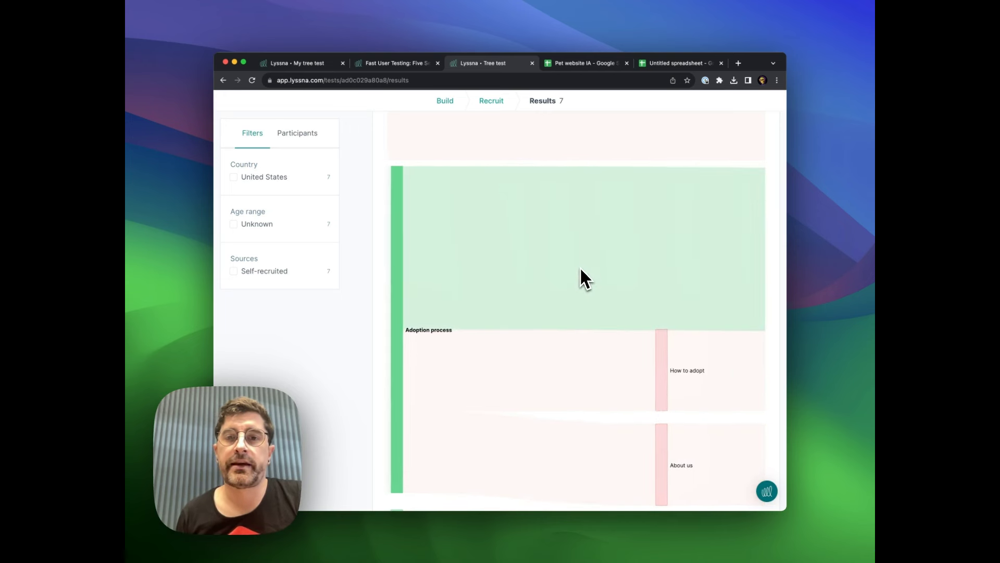
scroll(580, 267, "right", 6)
scroll(578, 269, "right", 8)
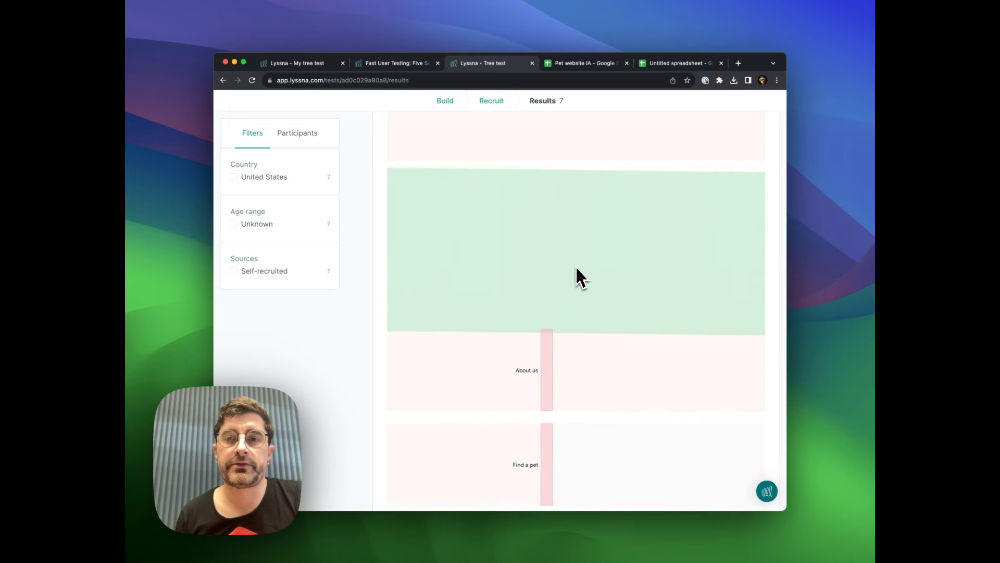
scroll(575, 266, "right", 3)
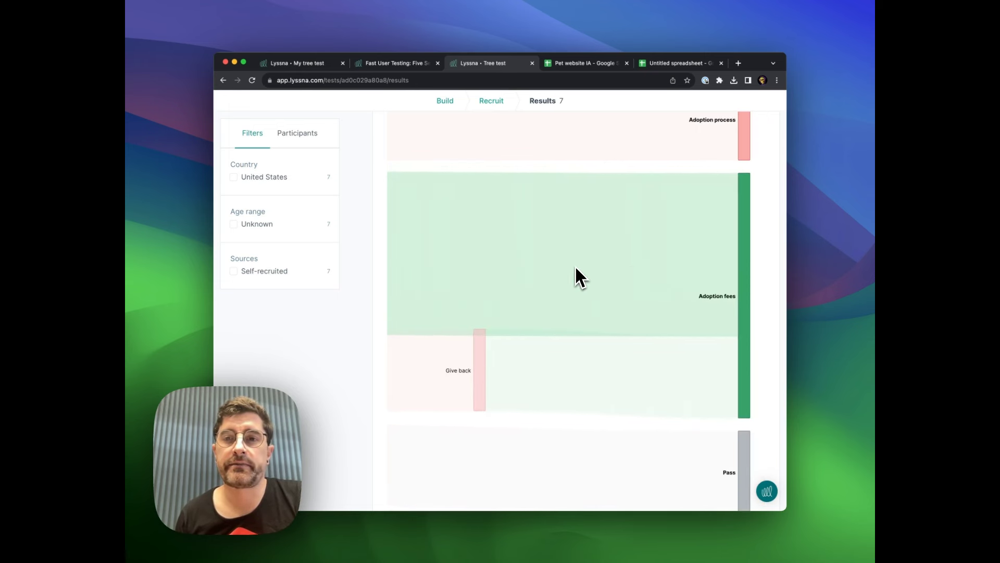
scroll(581, 264, "left", 8)
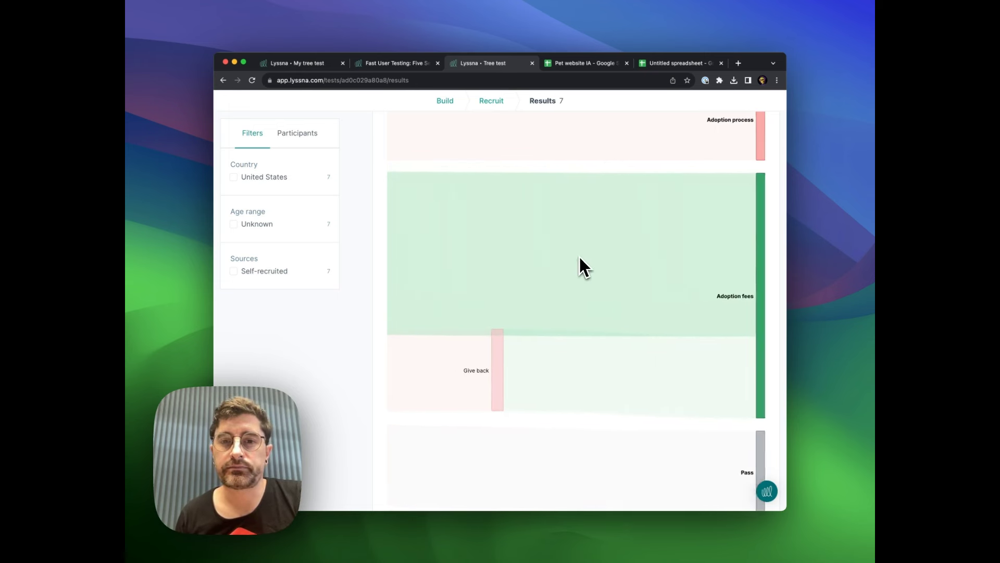
scroll(588, 267, "left", 6)
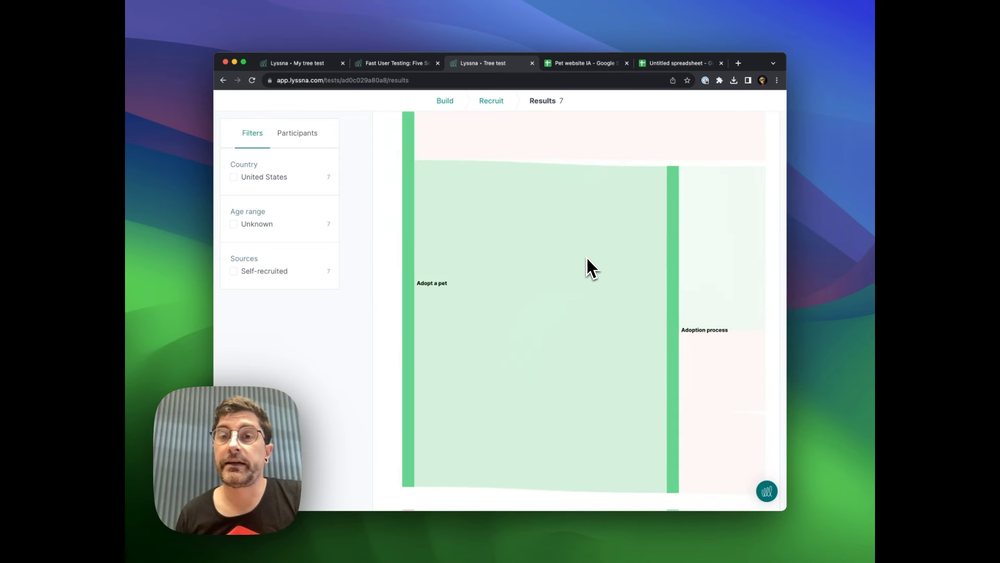
scroll(588, 259, "down", 5)
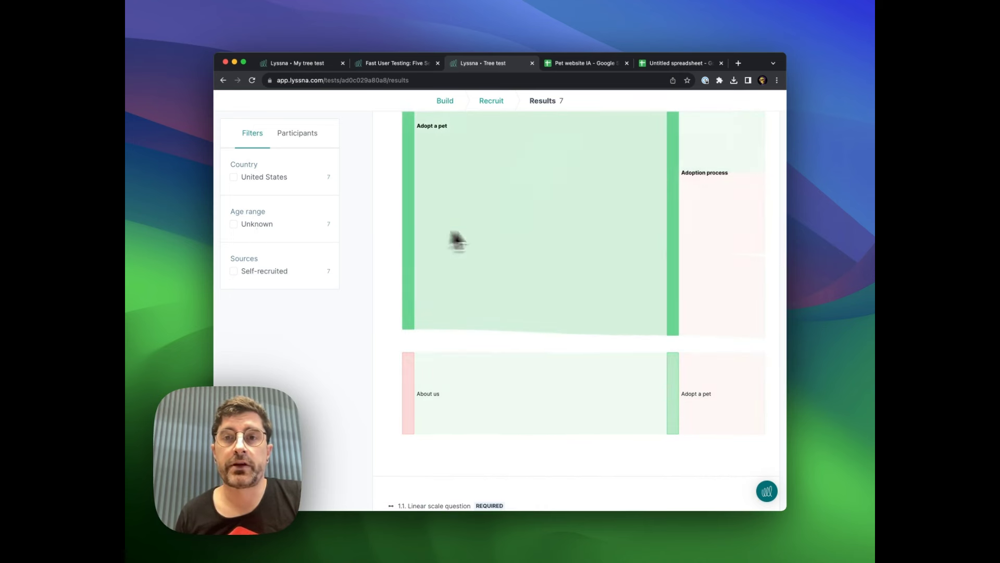
Step: Export the 7 Tree test results as a CSV file and dismiss the browser's download list
scroll(532, 239, "up", 10)
scroll(531, 242, "up", 2)
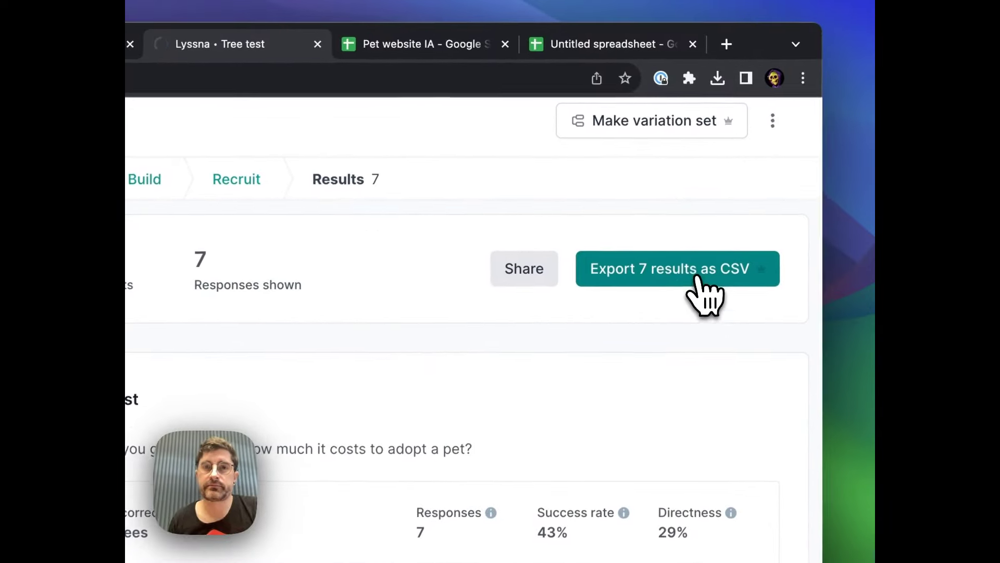
left_click(724, 181)
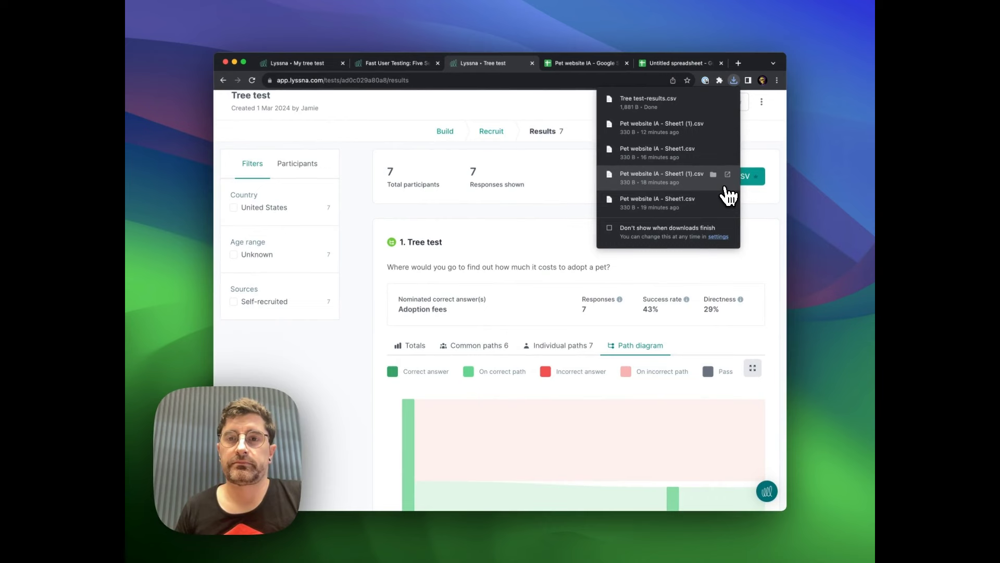
left_click(769, 140)
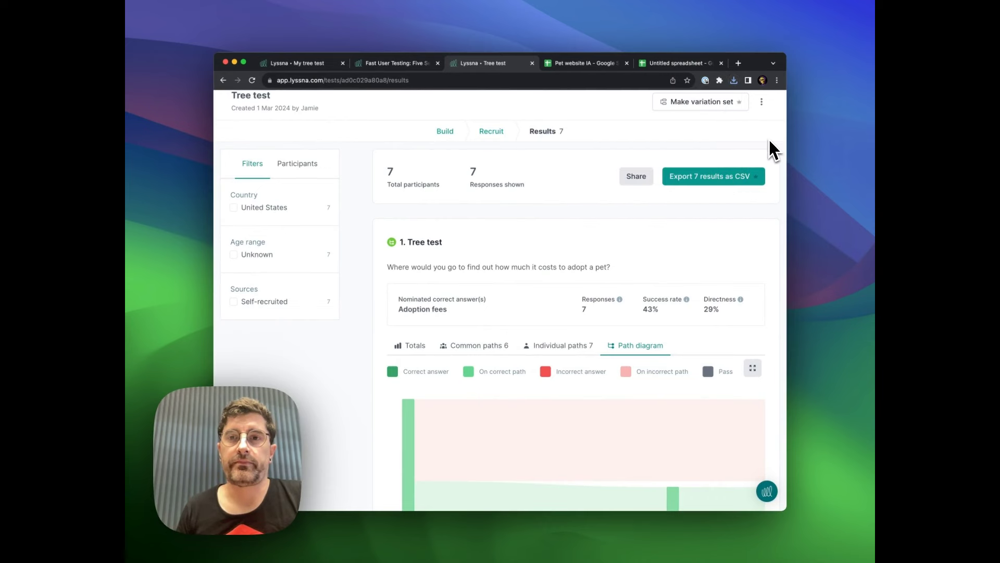
Step: Switch to the untitled Google Sheets spreadsheet and import Tree test-results.csv from Downloads, replacing the spreadsheet with automatic separator detection
left_click(688, 67)
left_click(246, 111)
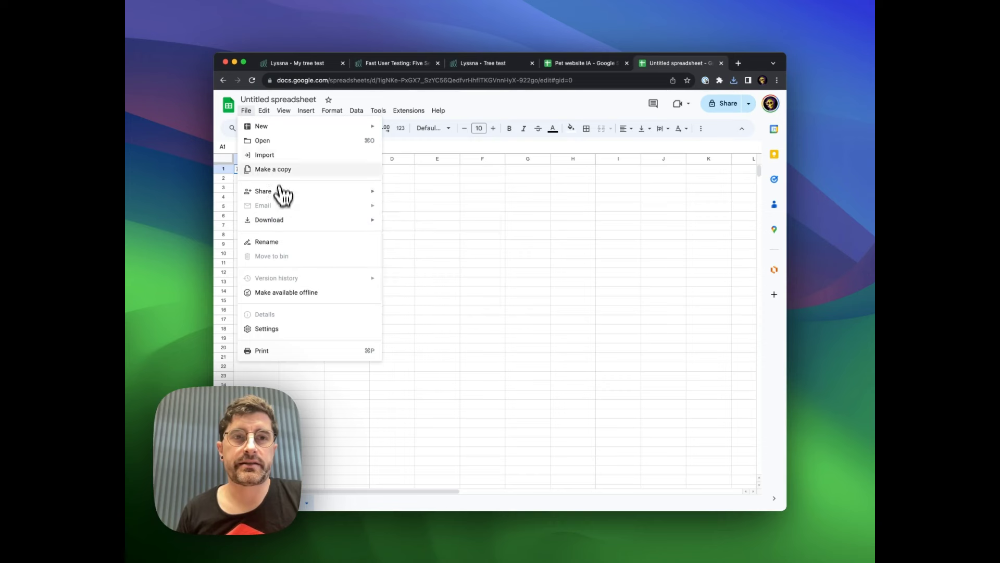
left_click(280, 155)
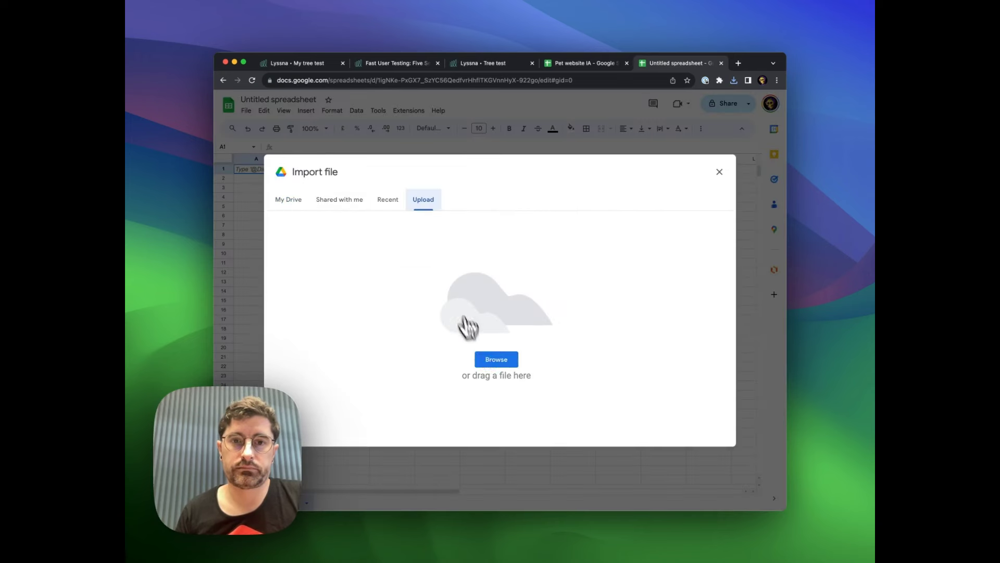
left_click(480, 359)
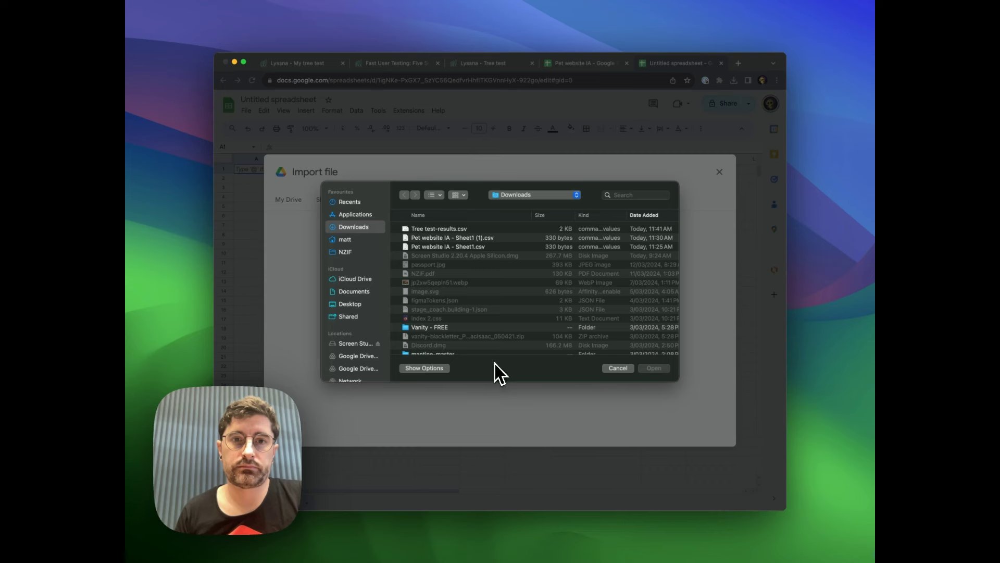
left_click(452, 230)
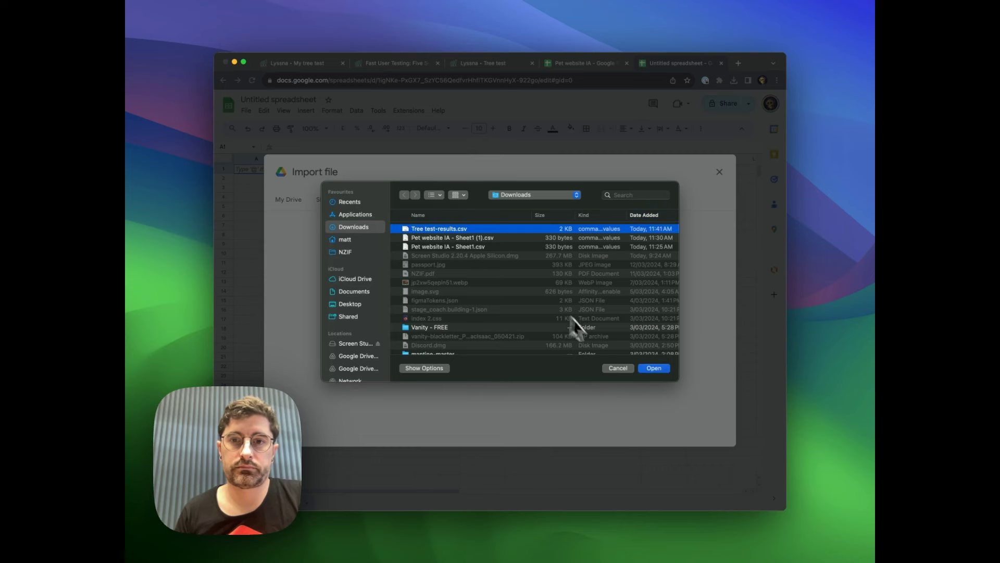
left_click(649, 367)
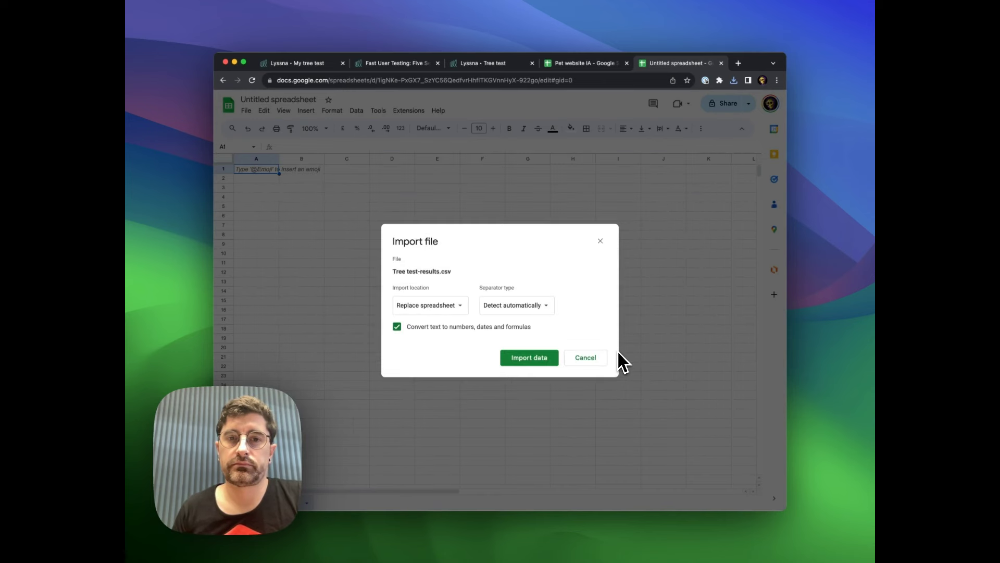
left_click(542, 363)
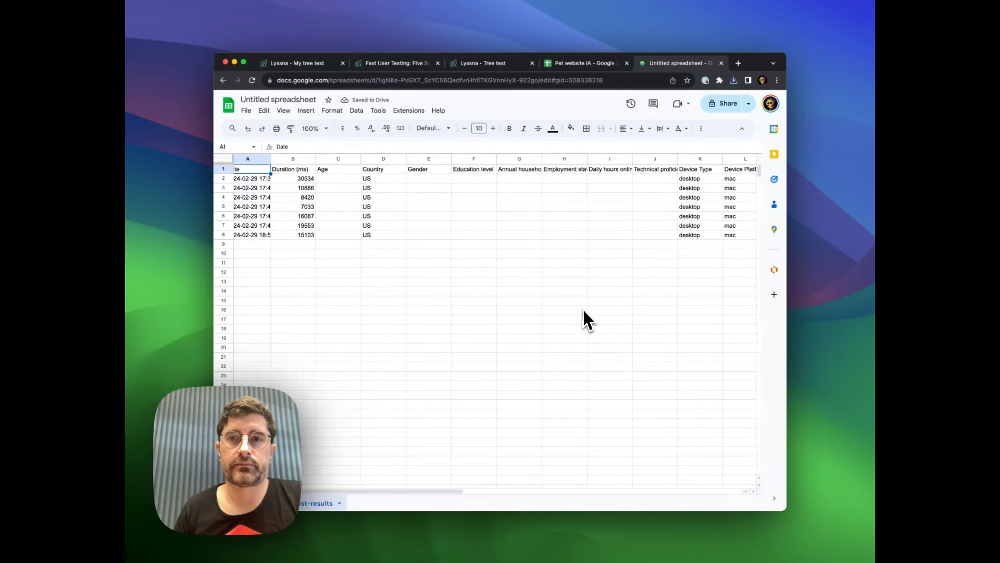
Step: Widen column P to show the participants' full tree paths, and return to the Tree test results in Lyssna
scroll(580, 308, "right", 10)
scroll(580, 308, "right", 3)
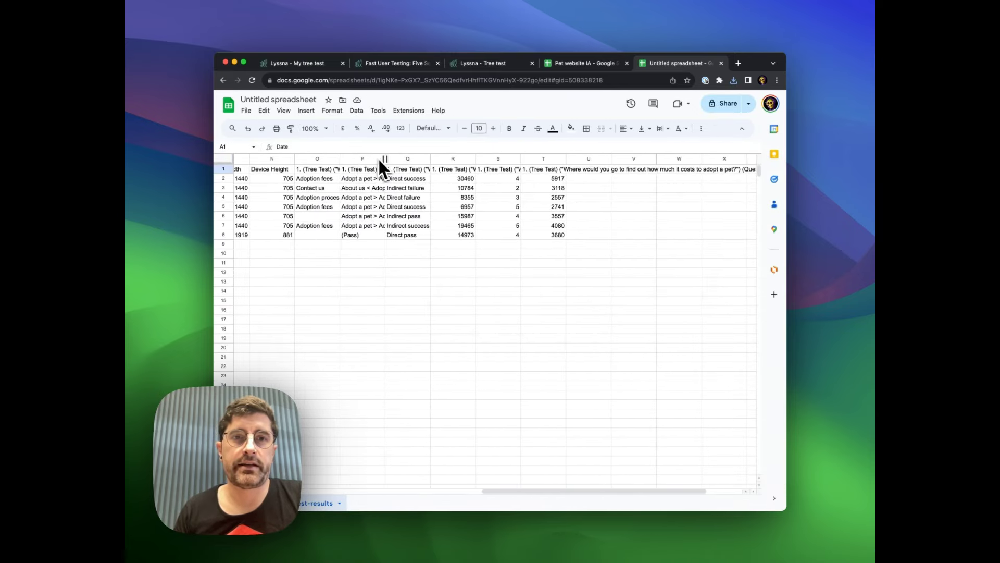
left_click_drag(384, 158, 543, 160)
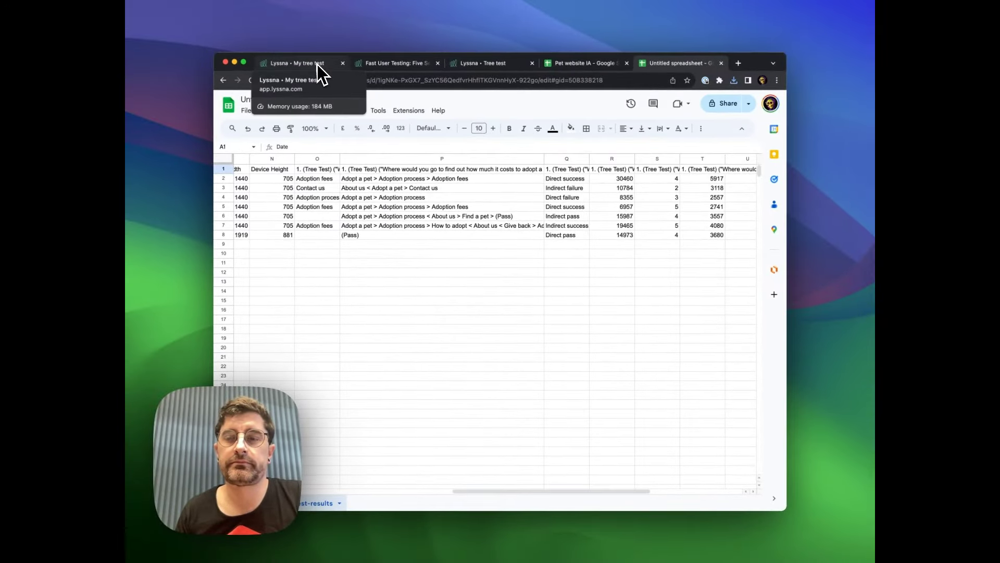
left_click(317, 65)
left_click(471, 63)
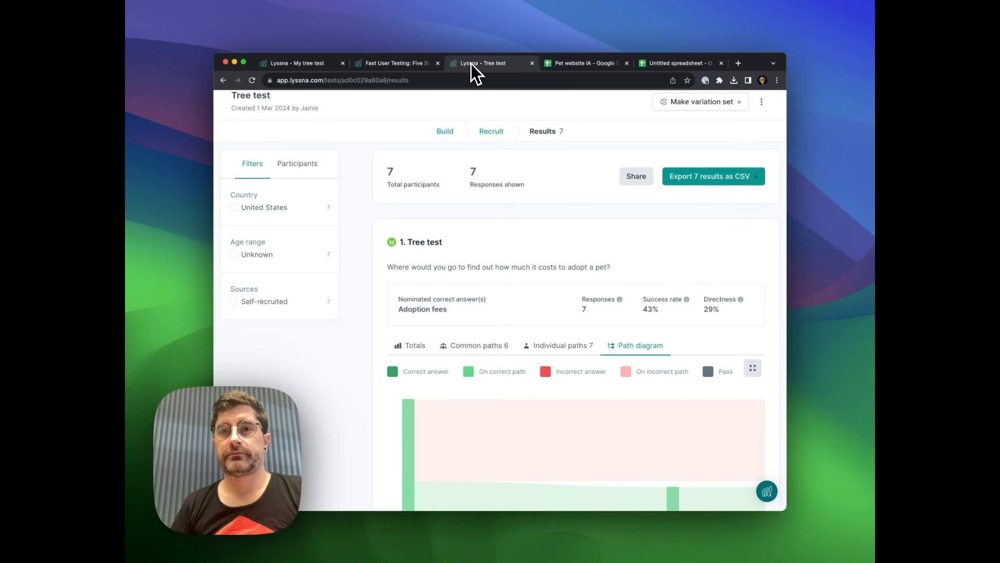